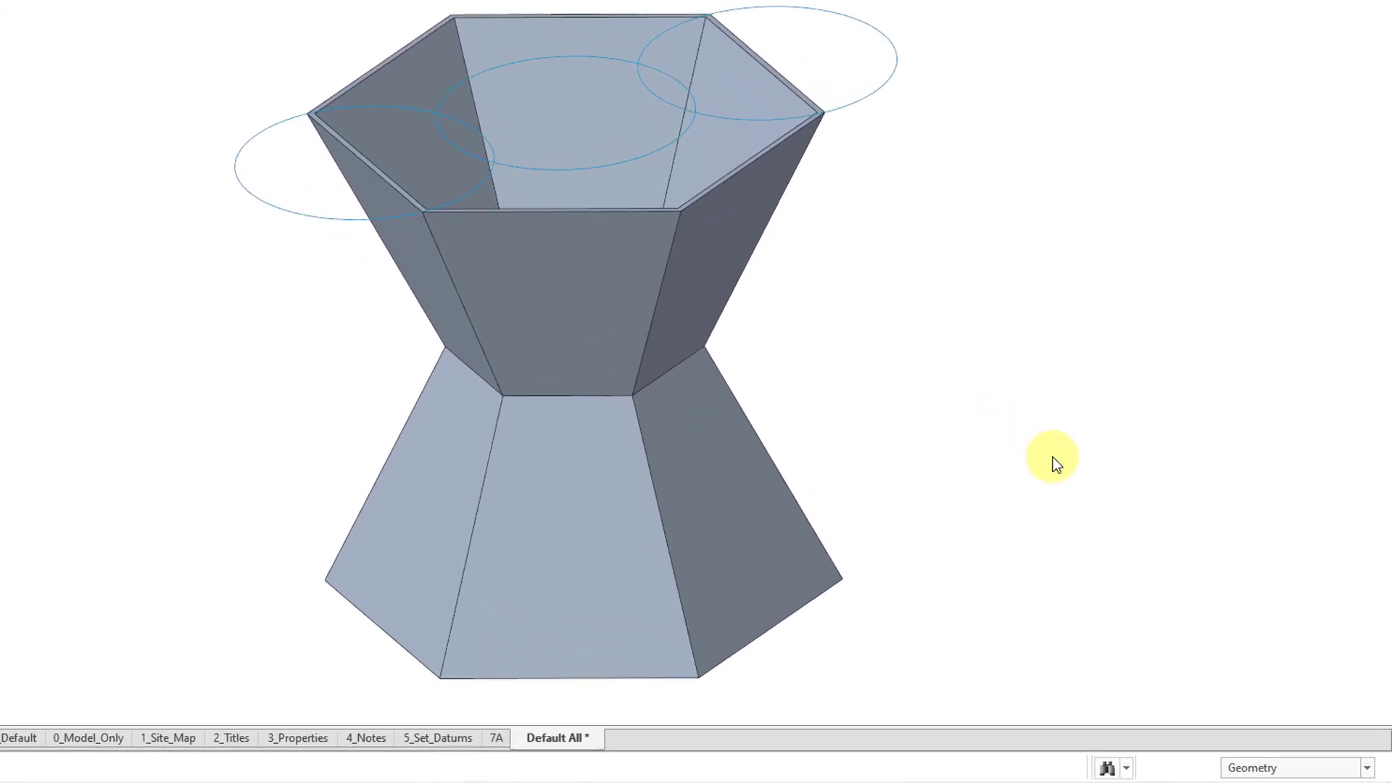
# - Switch the status-bar selection filter to Sketch Region
pyautogui.click(1321, 773)
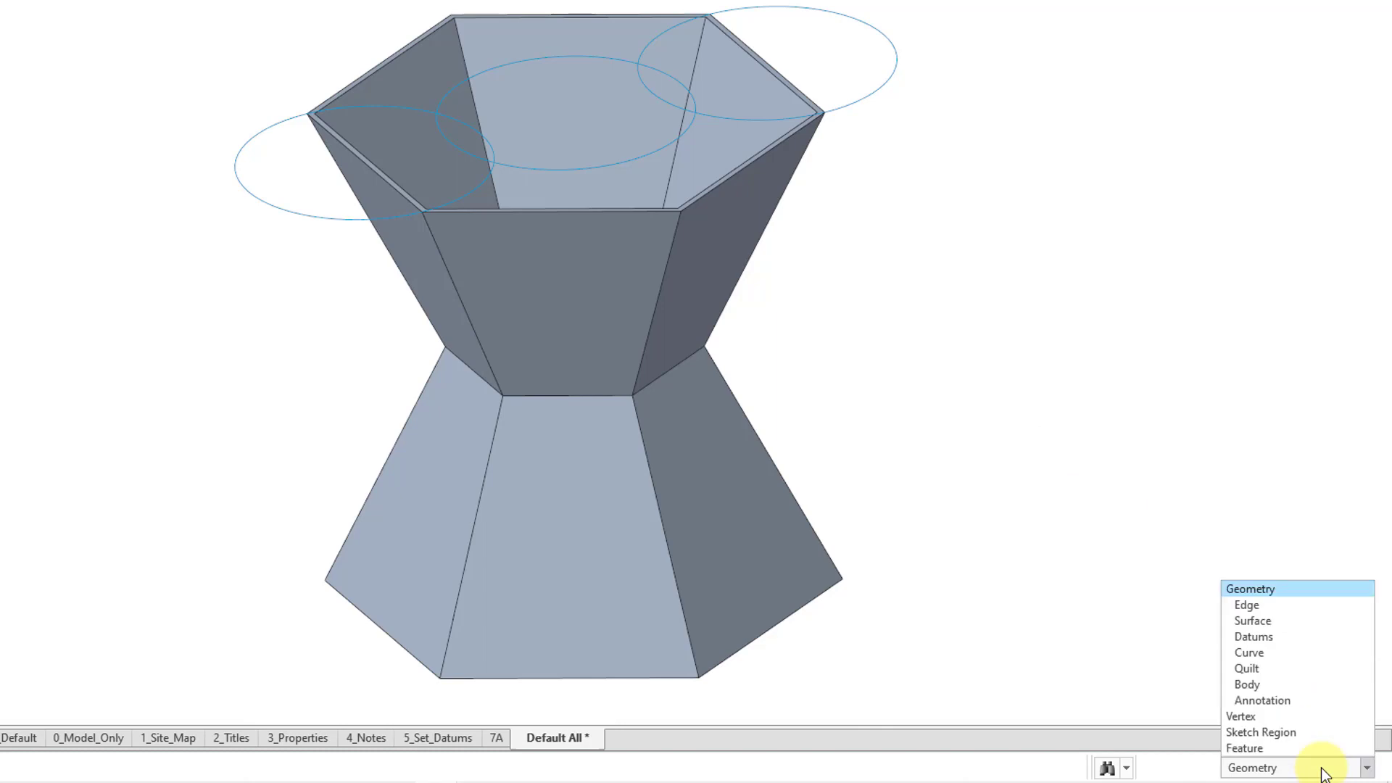
pyautogui.click(1314, 733)
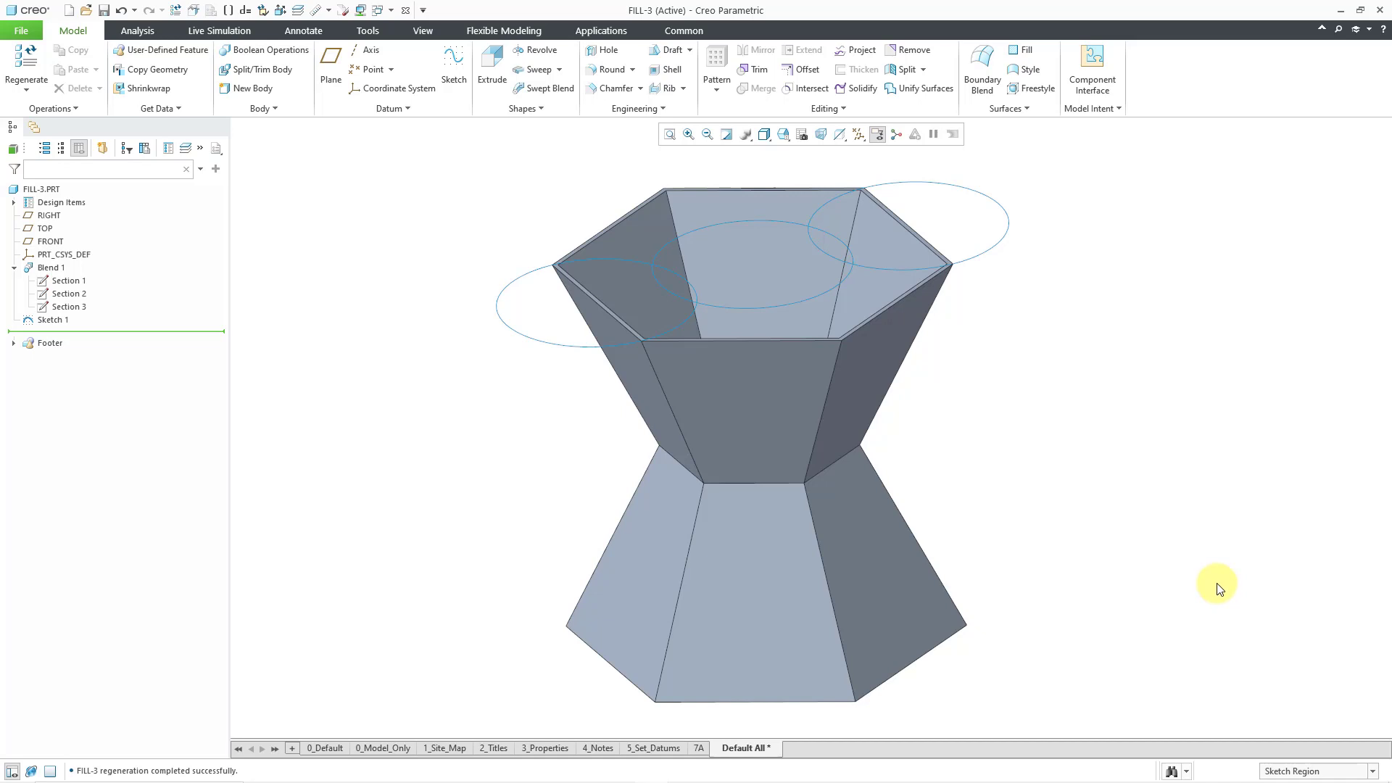
# - Pick the front, back, right-corner, thin-strip and outer-lobe regions and fill them as Fill 1
pyautogui.click(882, 290)
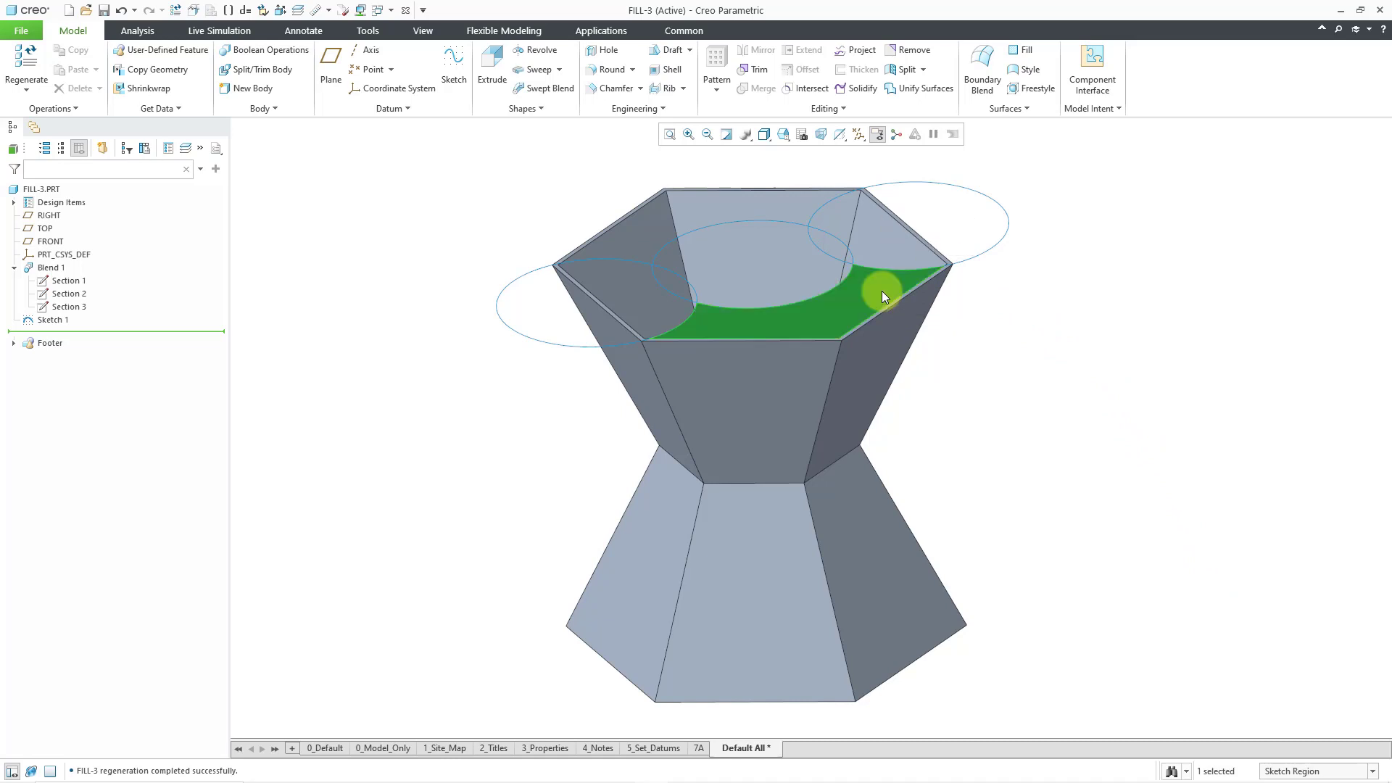
pyautogui.keyDown('ctrl'); pyautogui.click(890, 250); pyautogui.keyUp('ctrl')
pyautogui.keyDown('ctrl'); pyautogui.click(795, 198); pyautogui.keyUp('ctrl')
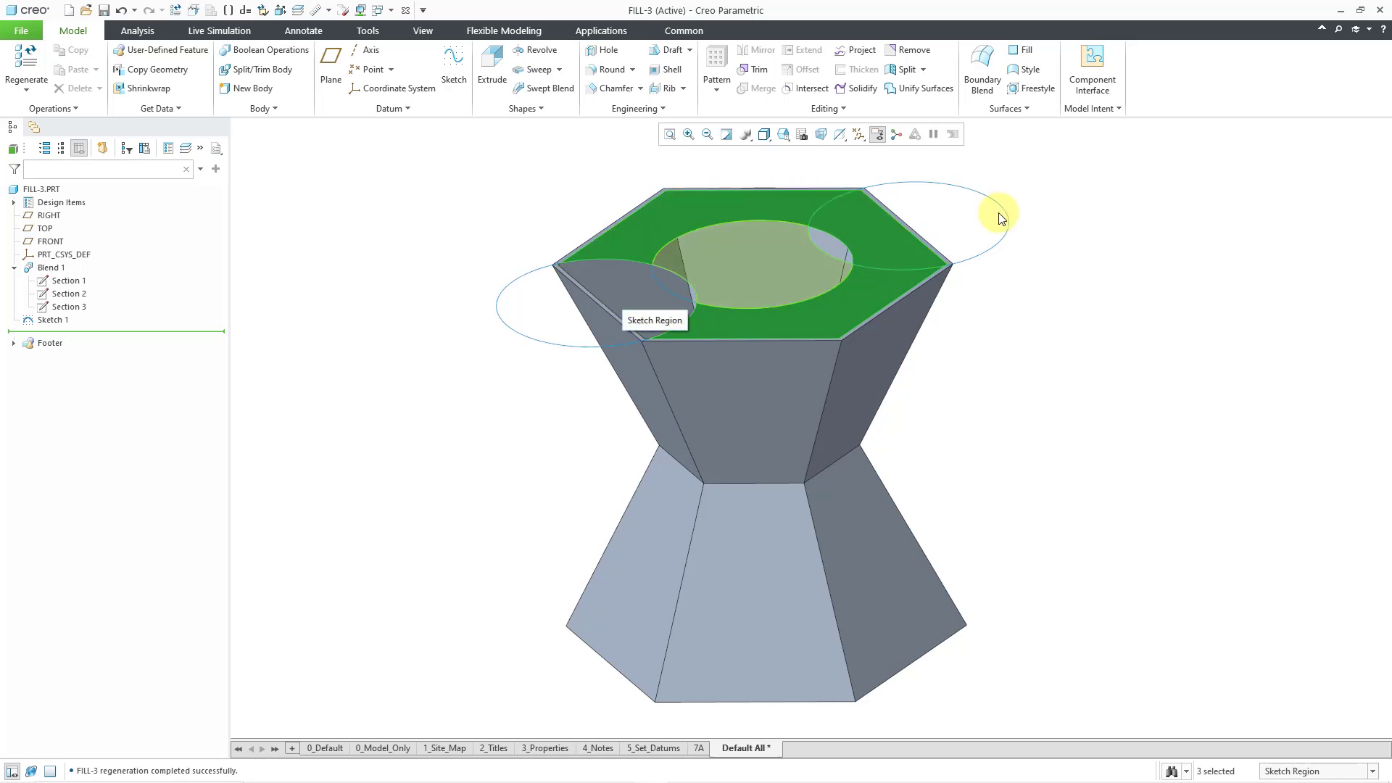
pyautogui.keyDown('ctrl'); pyautogui.click(976, 234); pyautogui.keyUp('ctrl')
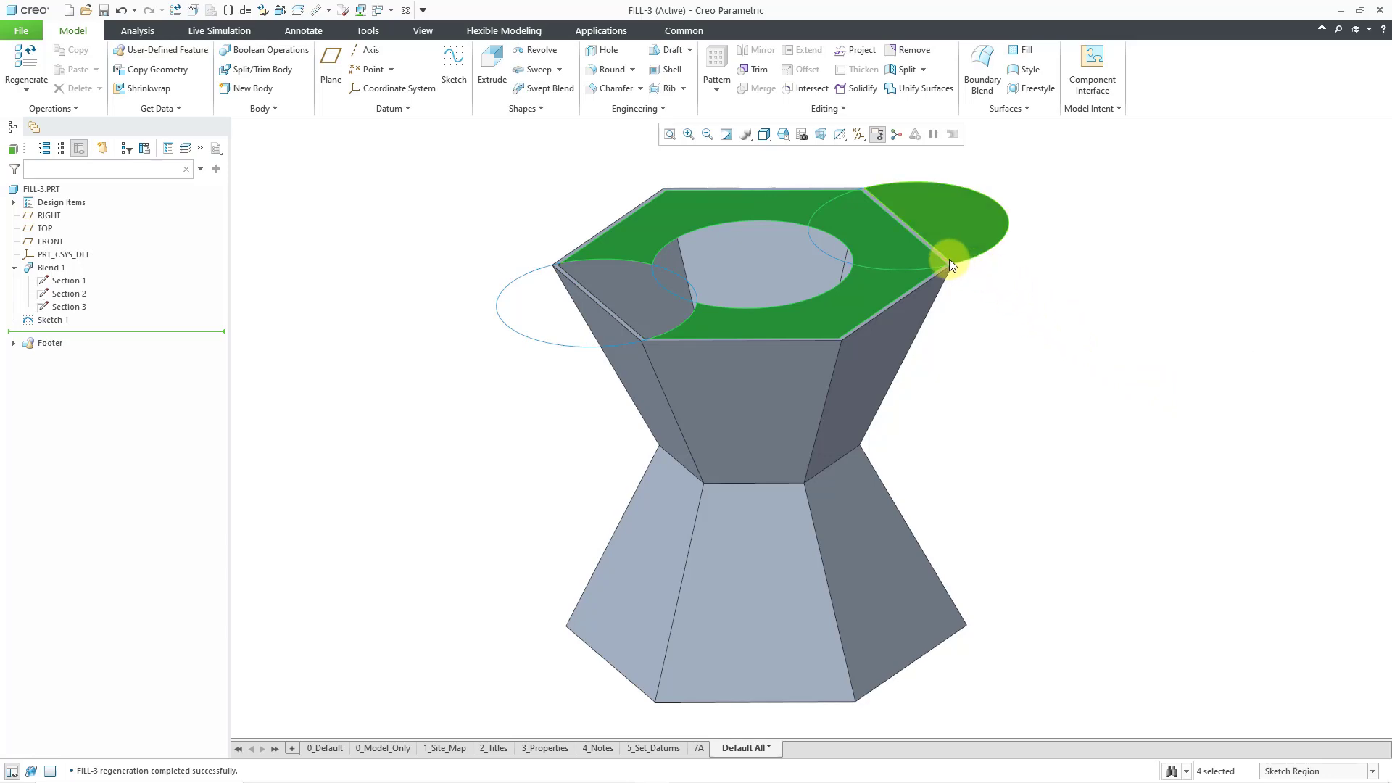
pyautogui.scroll(5, 941, 259)
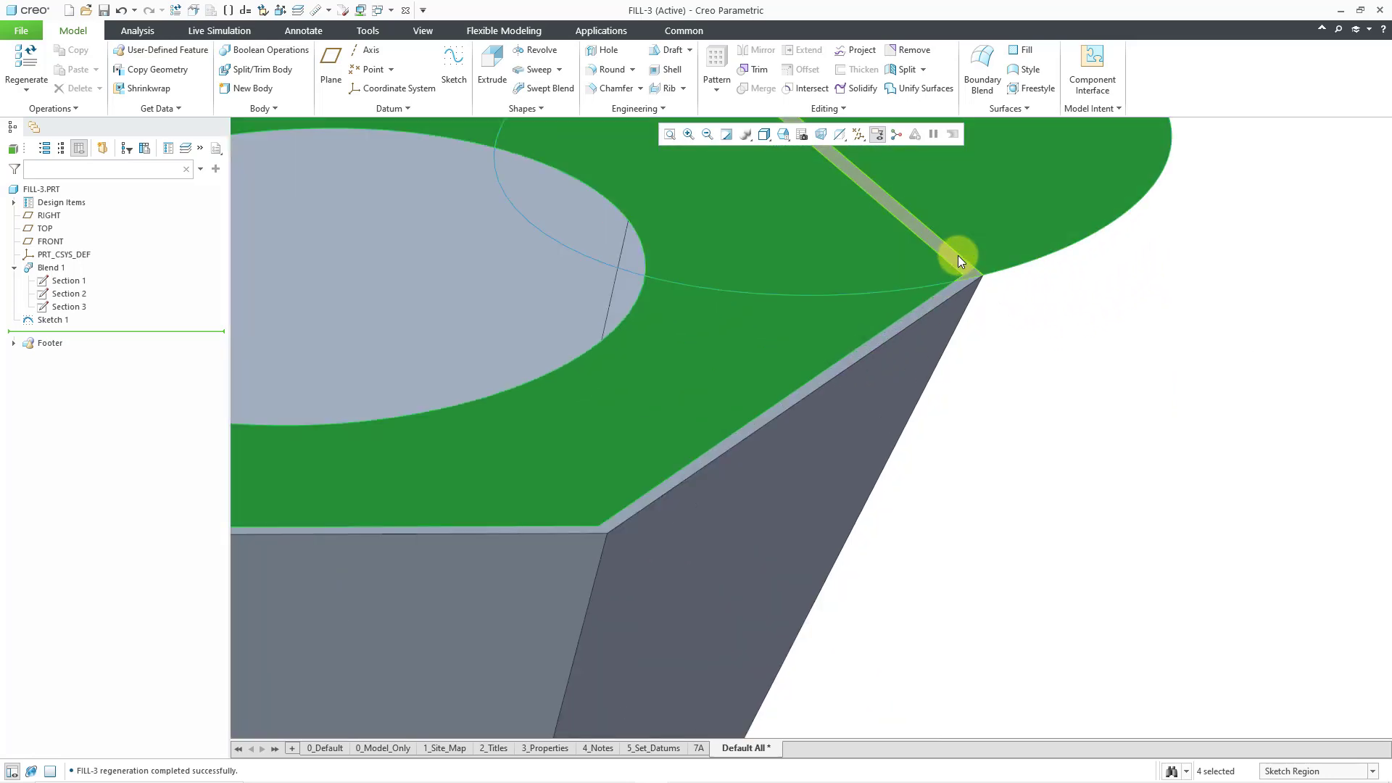
pyautogui.keyDown('ctrl'); pyautogui.click(957, 255); pyautogui.keyUp('ctrl')
pyautogui.scroll(-5, 1036, 373)
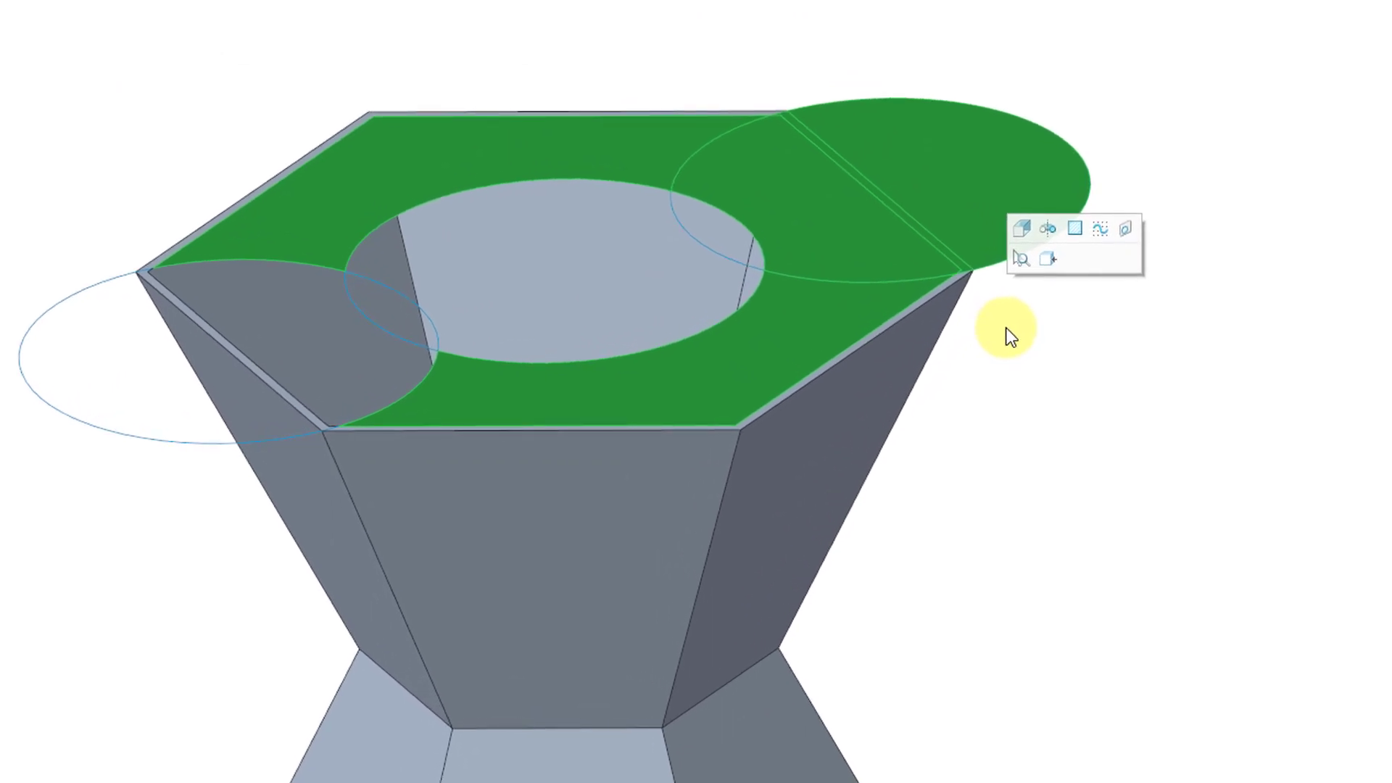
pyautogui.click(1076, 229)
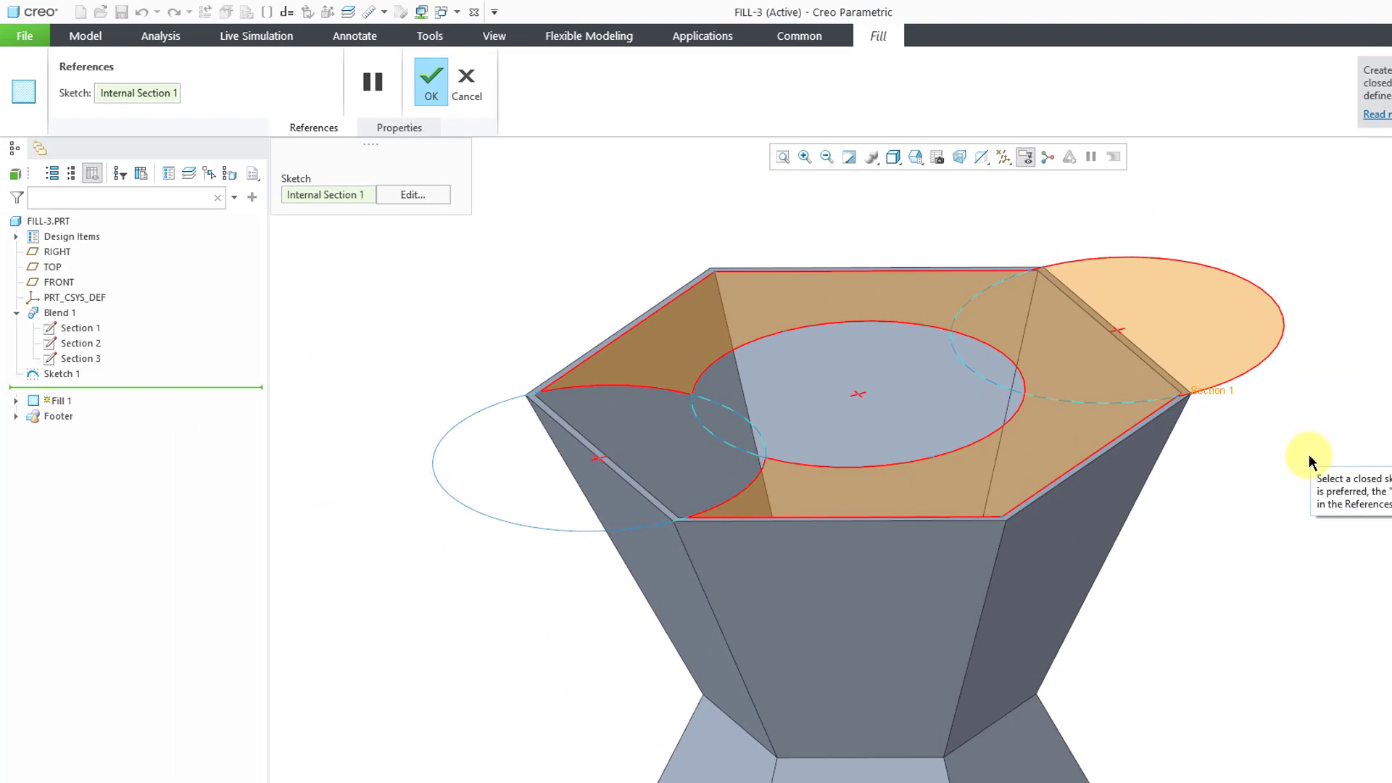
pyautogui.middleClick(1309, 454)
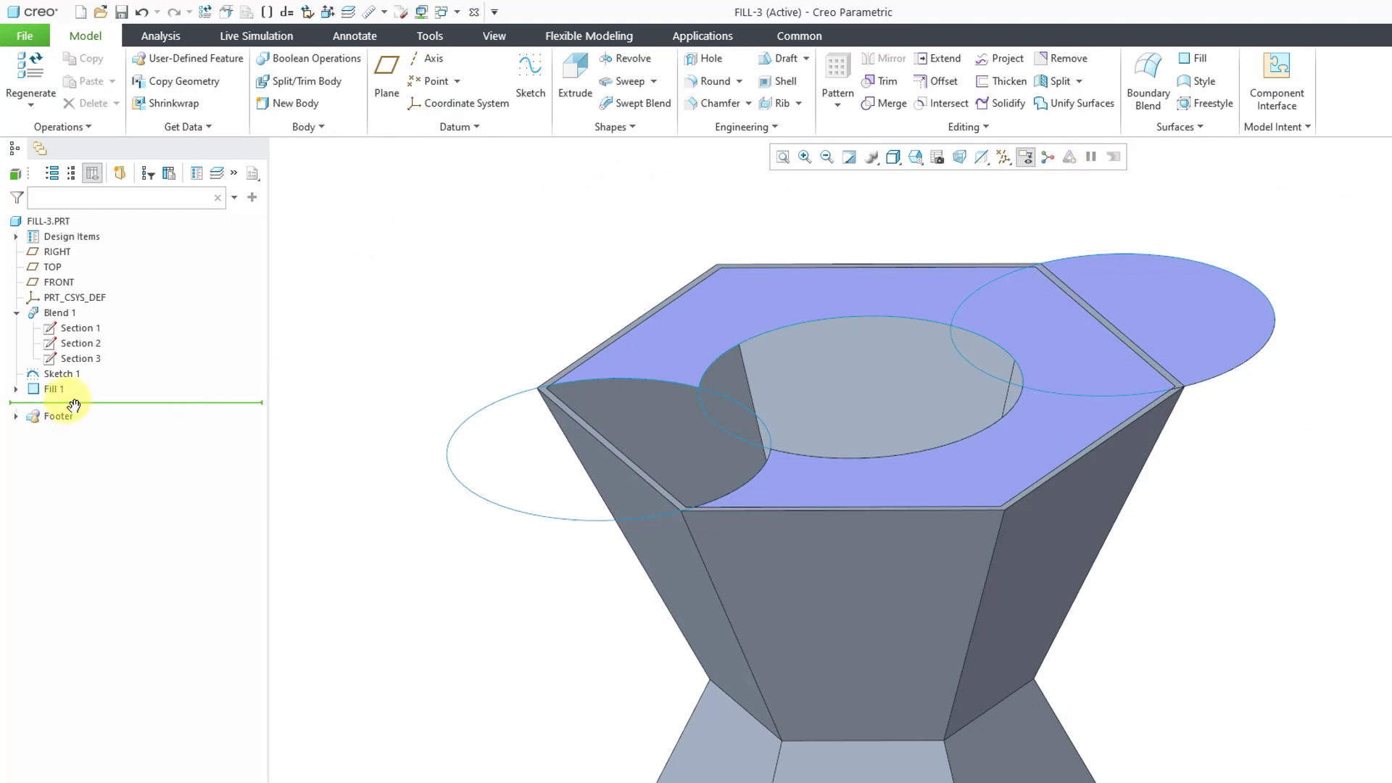
# - Hide Fill 1, then view the sketch plane straight on and zoom in
pyautogui.click(49, 389)
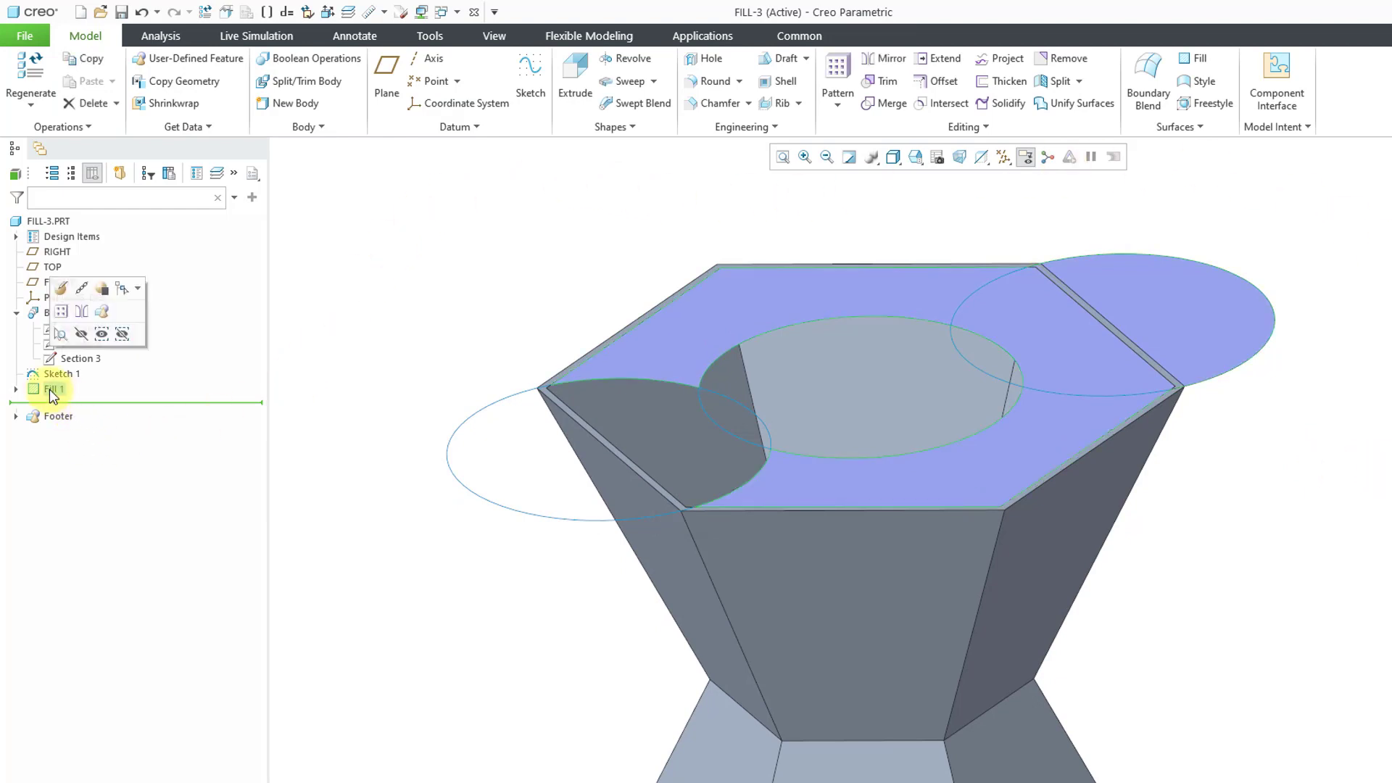
pyautogui.click(81, 333)
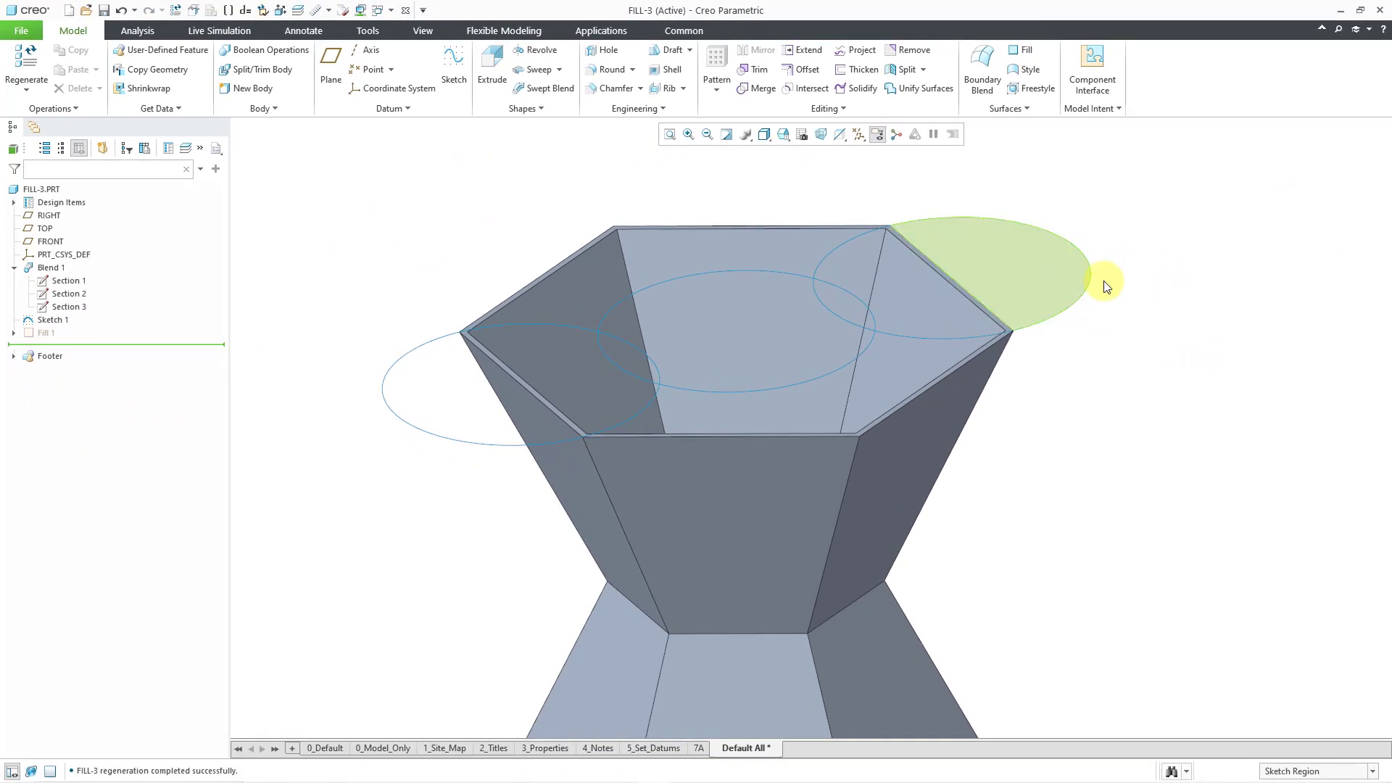
pyautogui.click(981, 351)
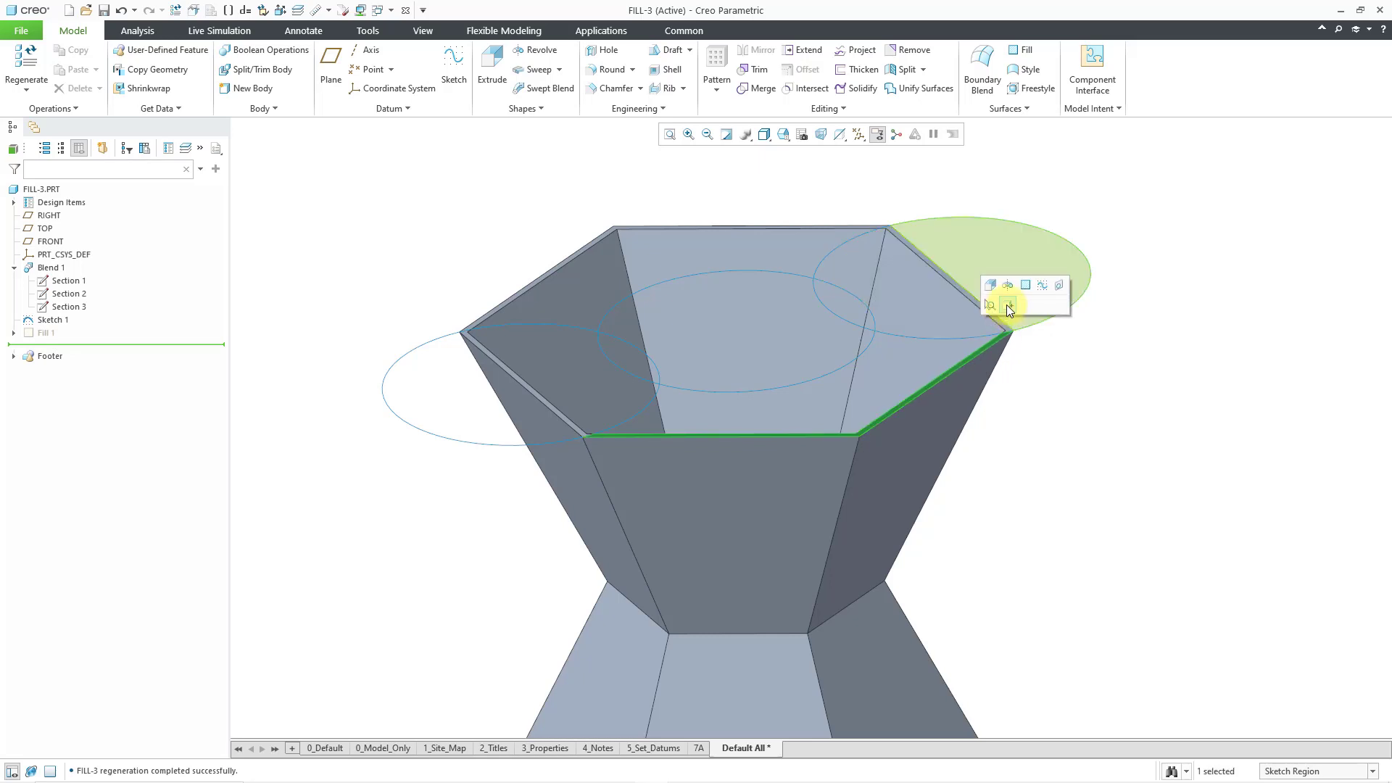
pyautogui.click(1009, 306)
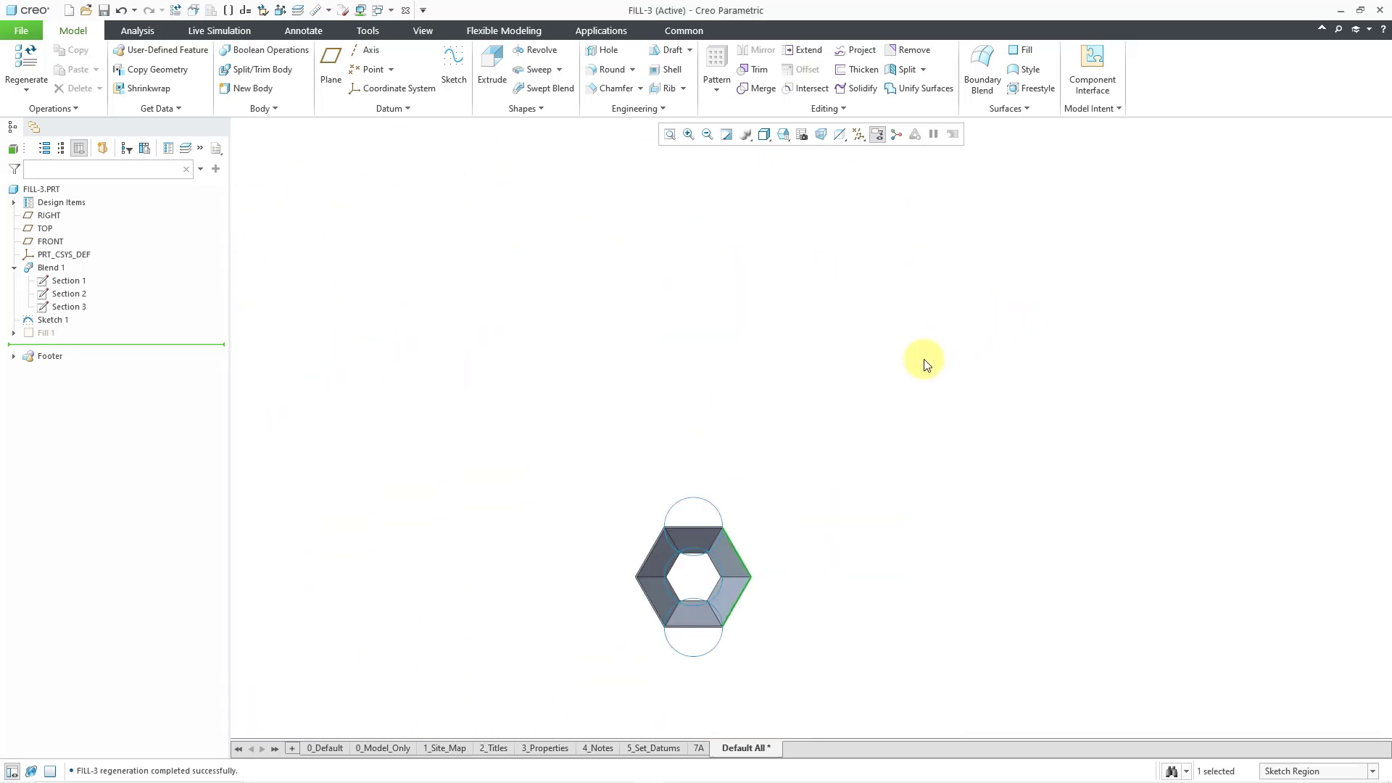
pyautogui.scroll(5, 663, 632)
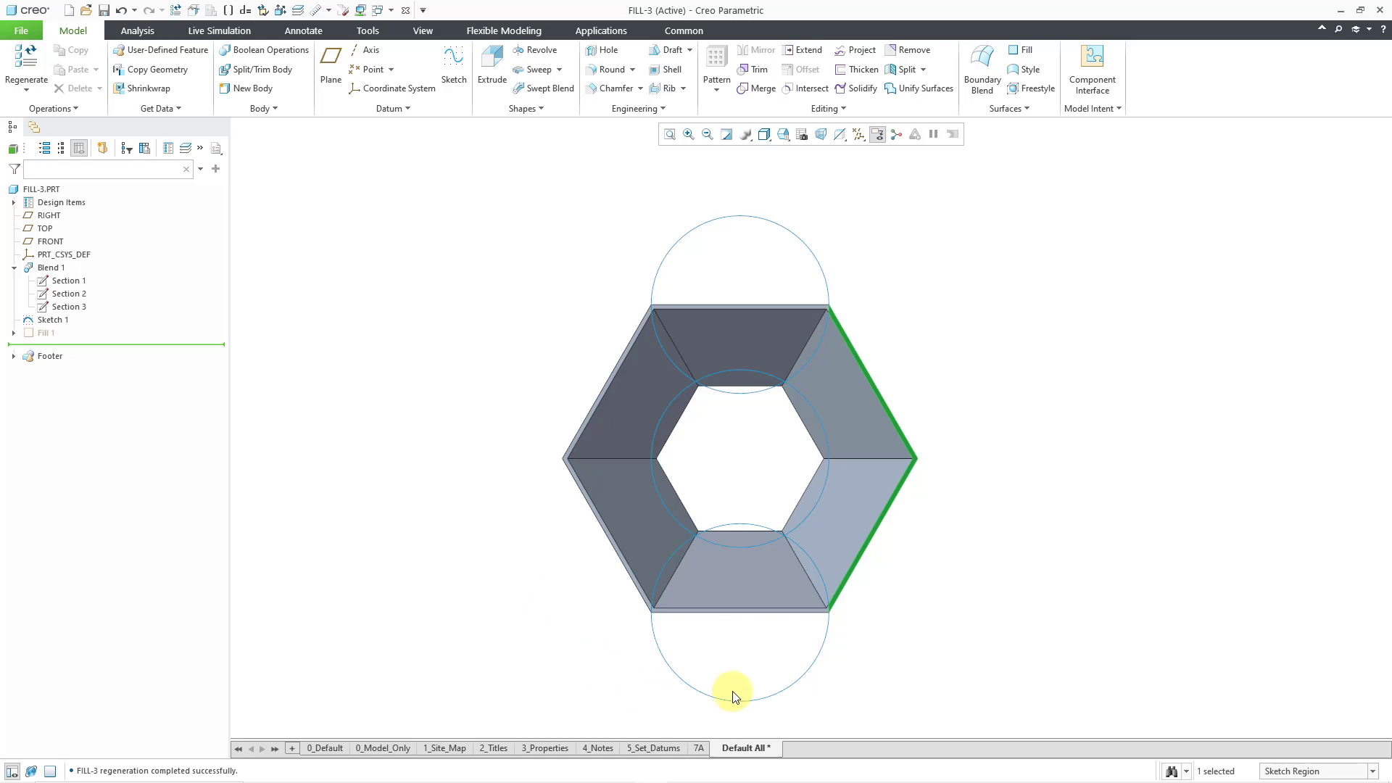
pyautogui.click(907, 677)
pyautogui.scroll(1, 841, 689)
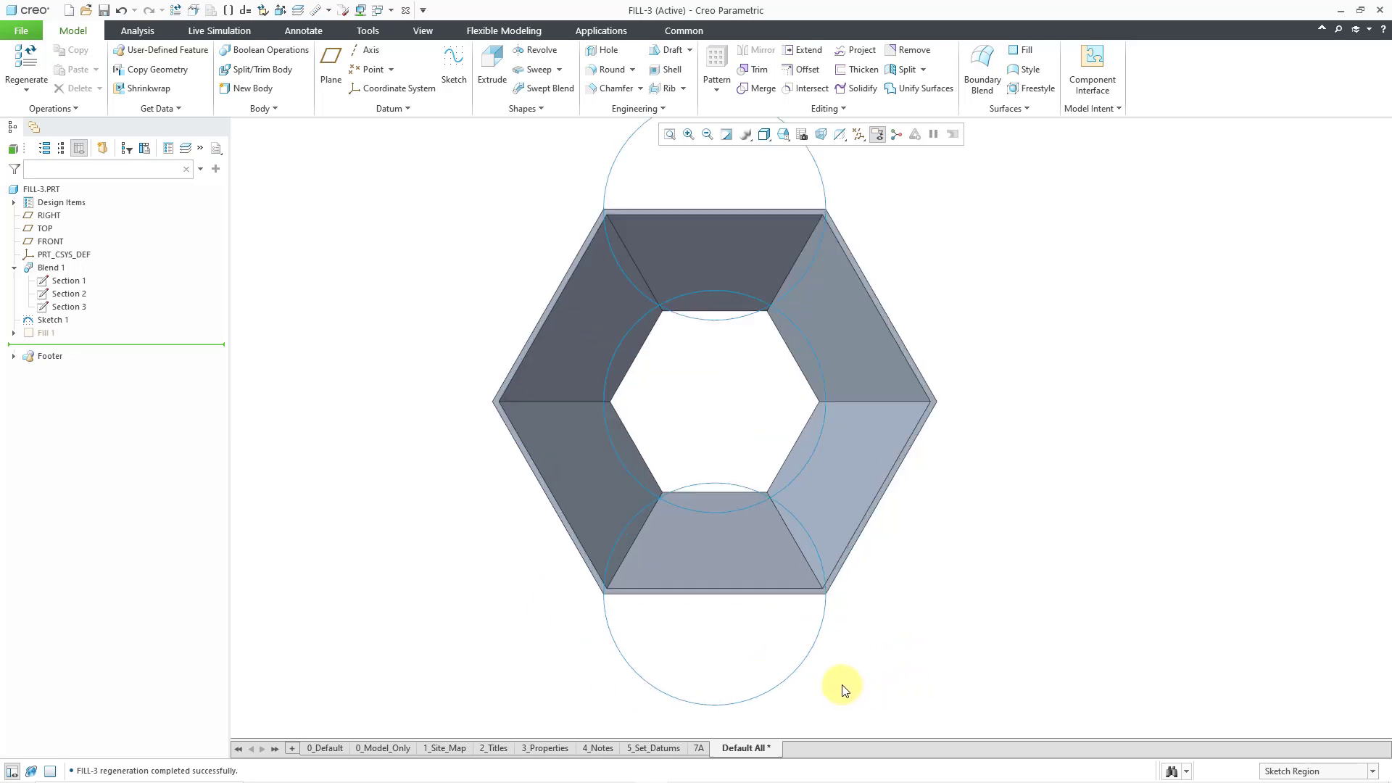
pyautogui.scroll(-1, 841, 689)
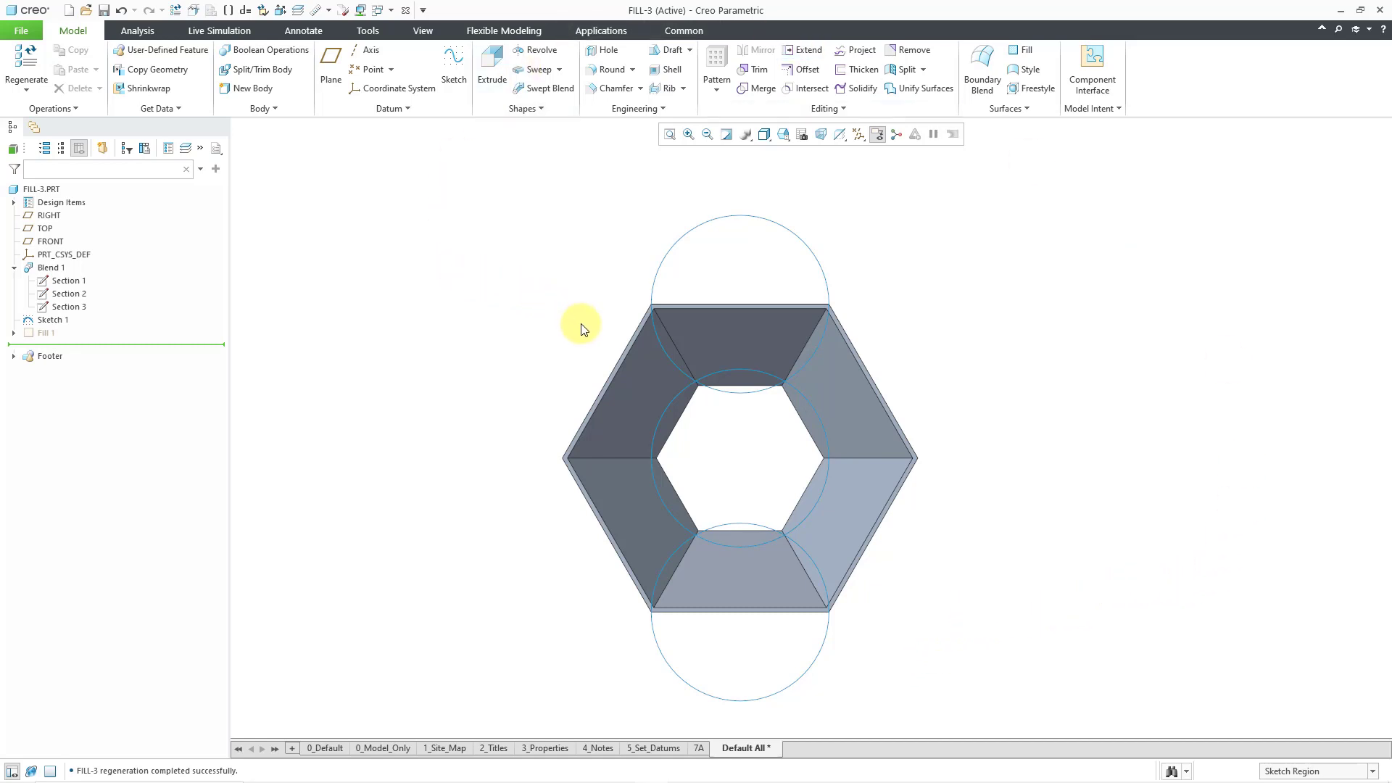
# - Fill the central circle regions as Fill 2, then hide Fill 1 and Fill 2
pyautogui.moveTo(574, 312); pyautogui.dragTo(860, 559)
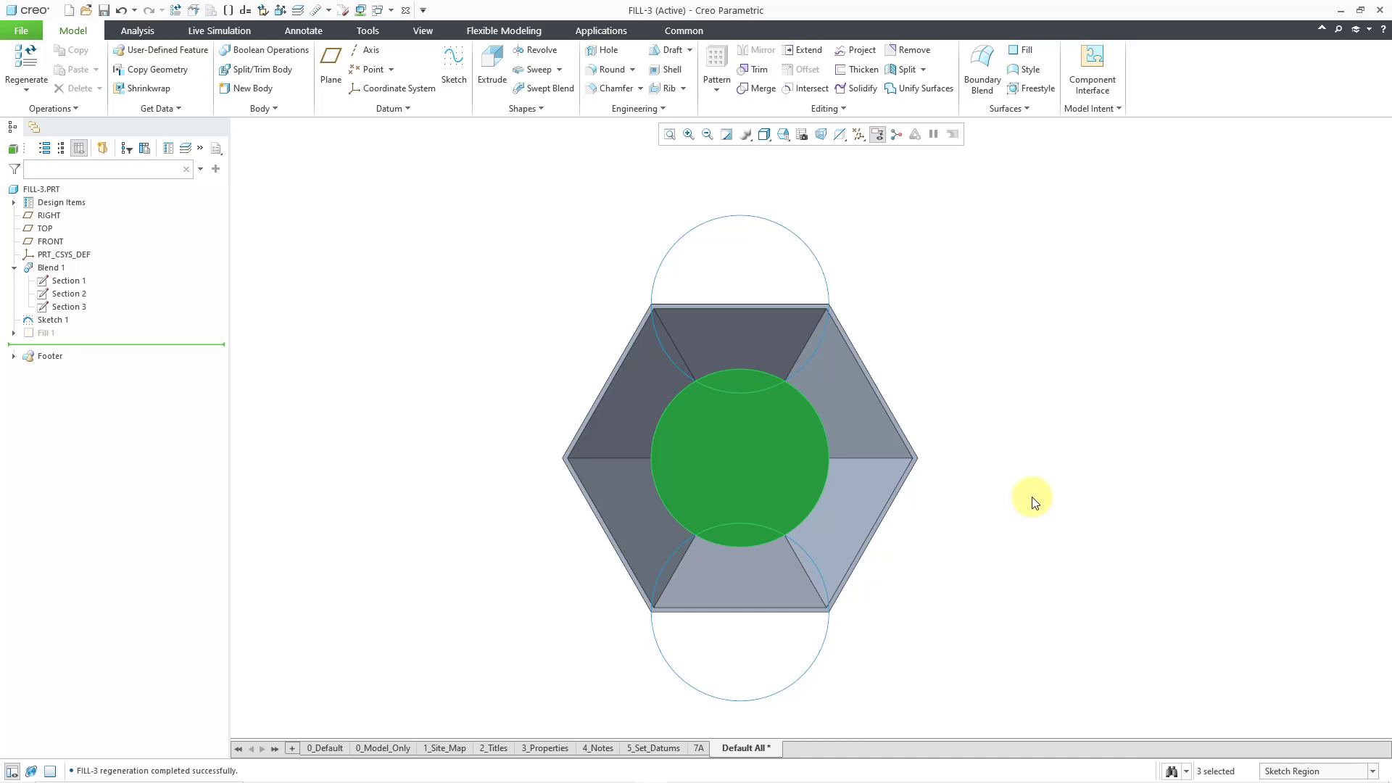
pyautogui.rightClick(1033, 501)
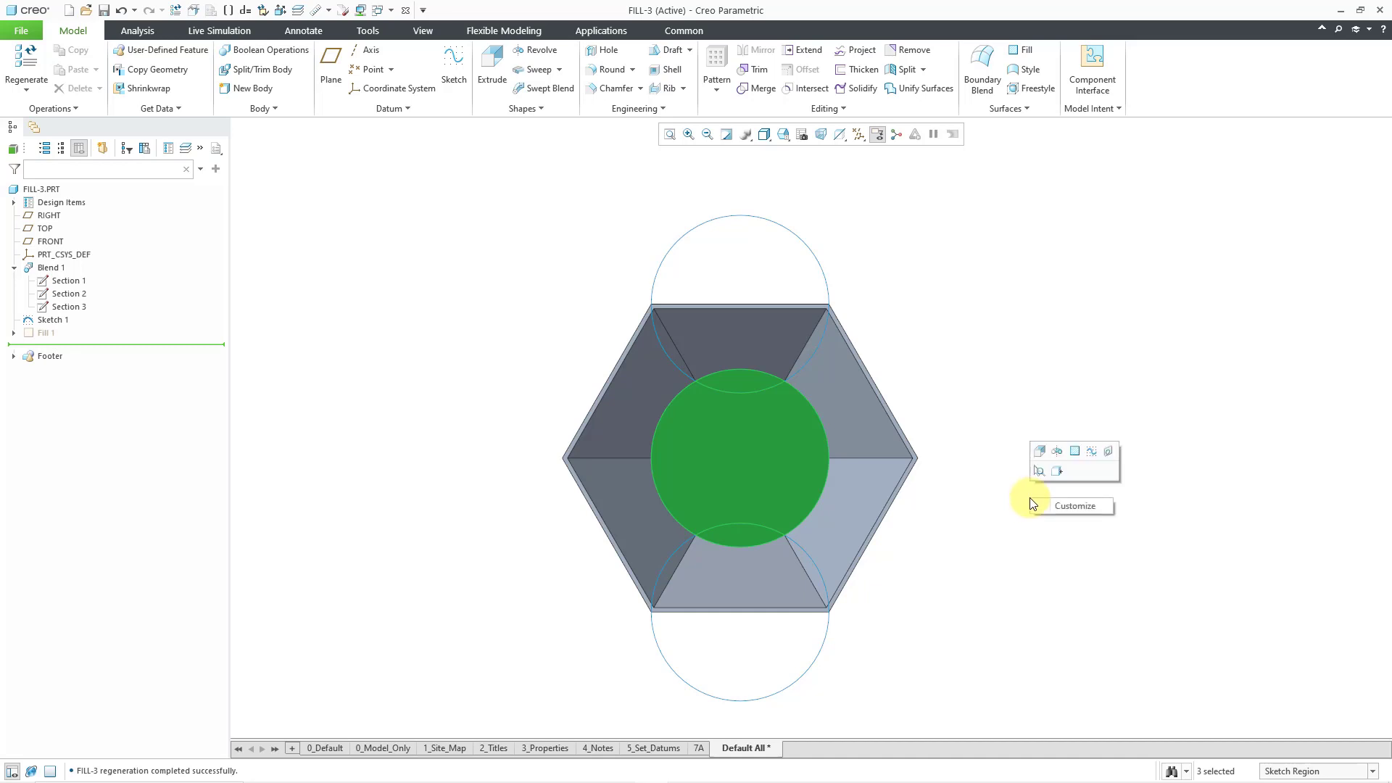
pyautogui.click(1076, 452)
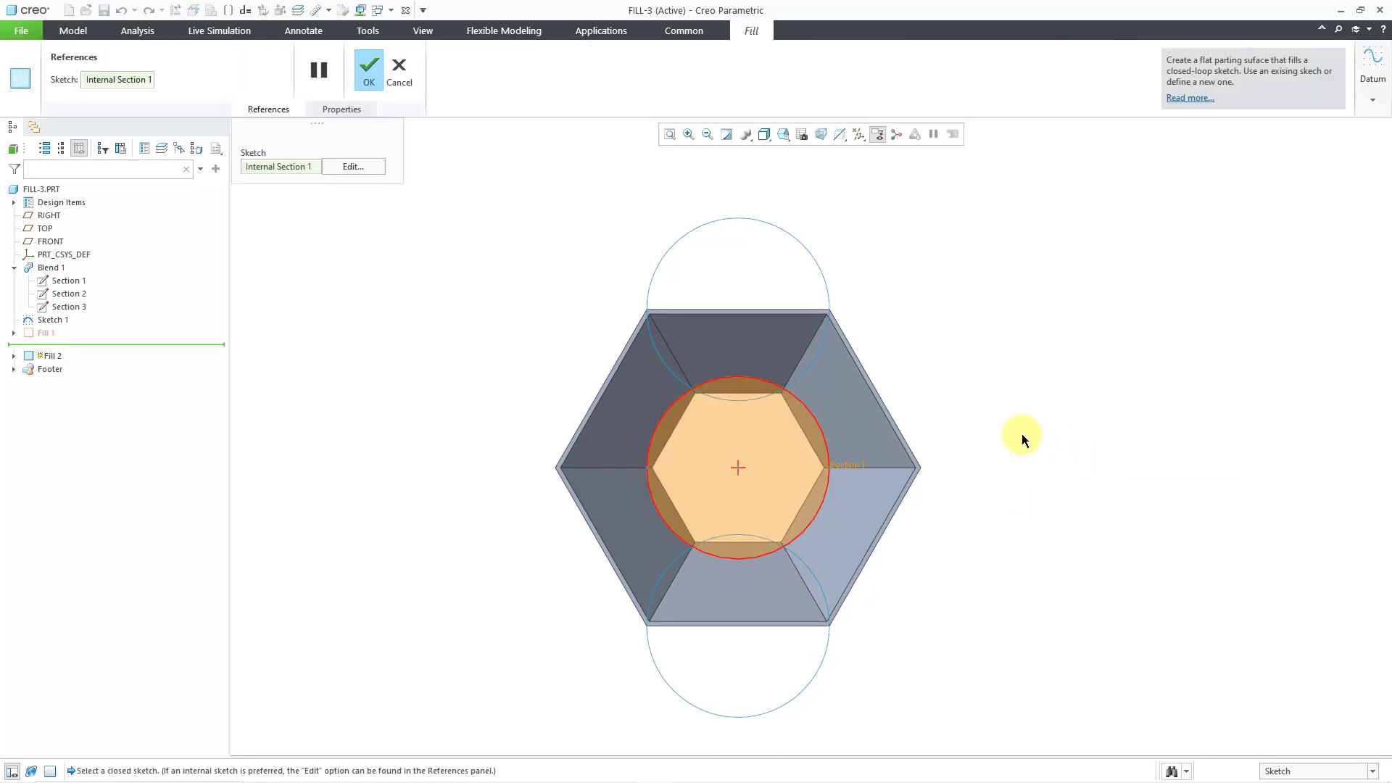
pyautogui.middleClick(1021, 434)
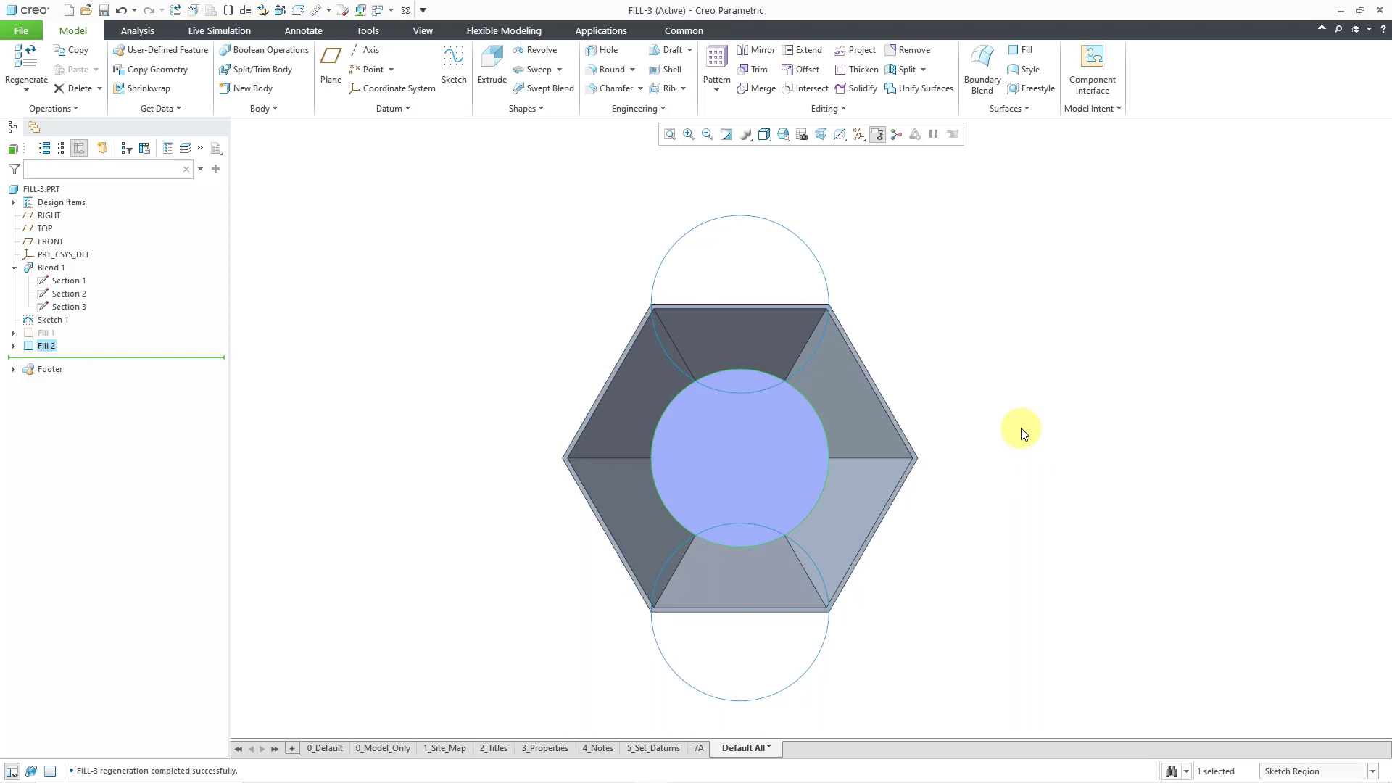
pyautogui.click(45, 347)
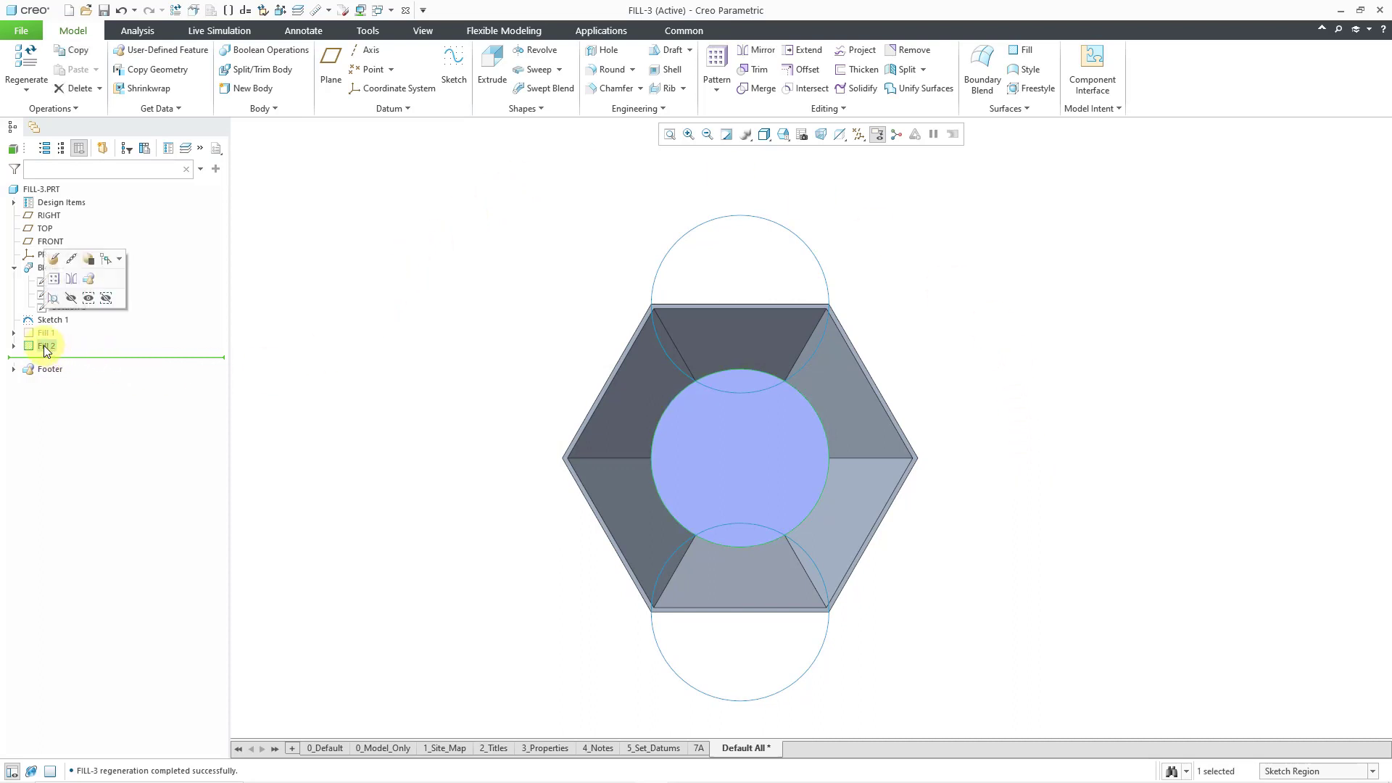
pyautogui.click(71, 298)
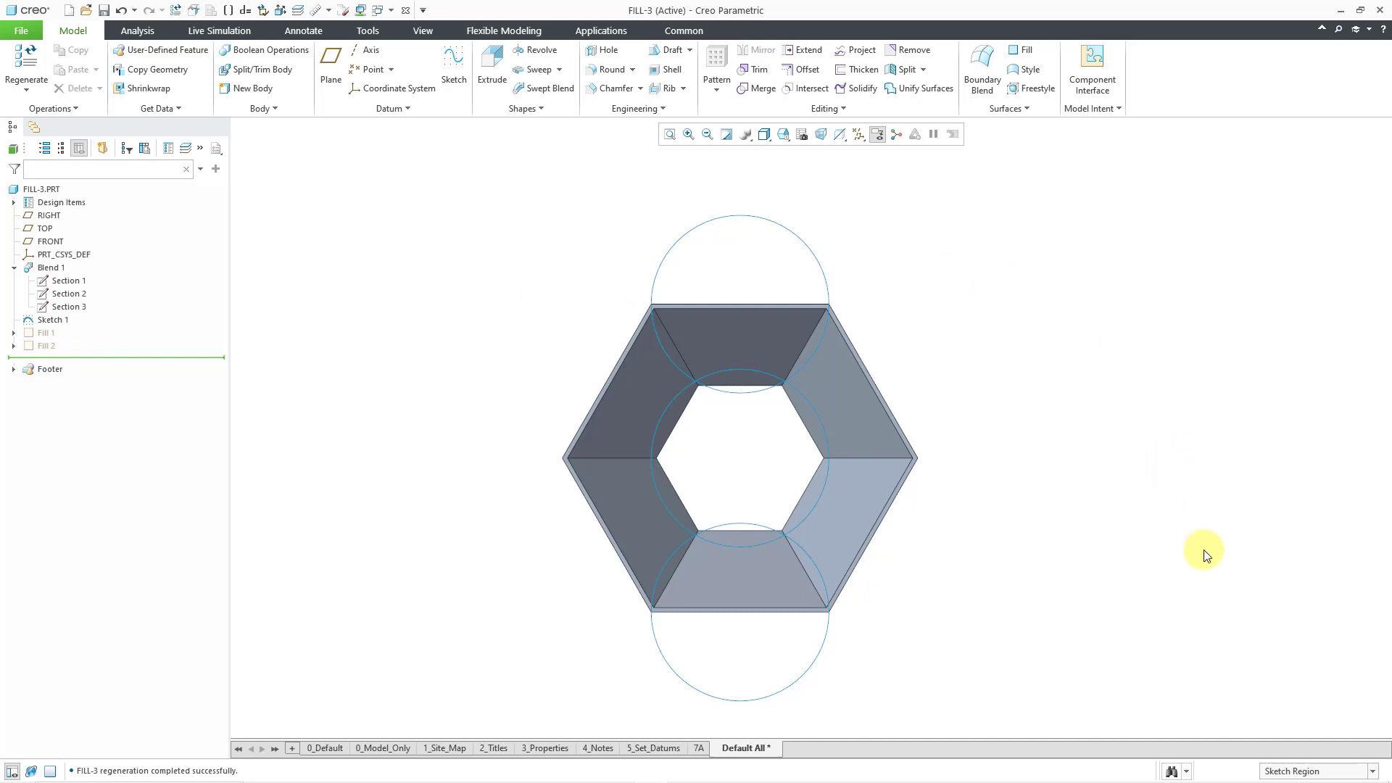
# - Keep the filter on Sketch Region, toggling to Geometry with Shift+G and back with Shift+S
pyautogui.click(1349, 772)
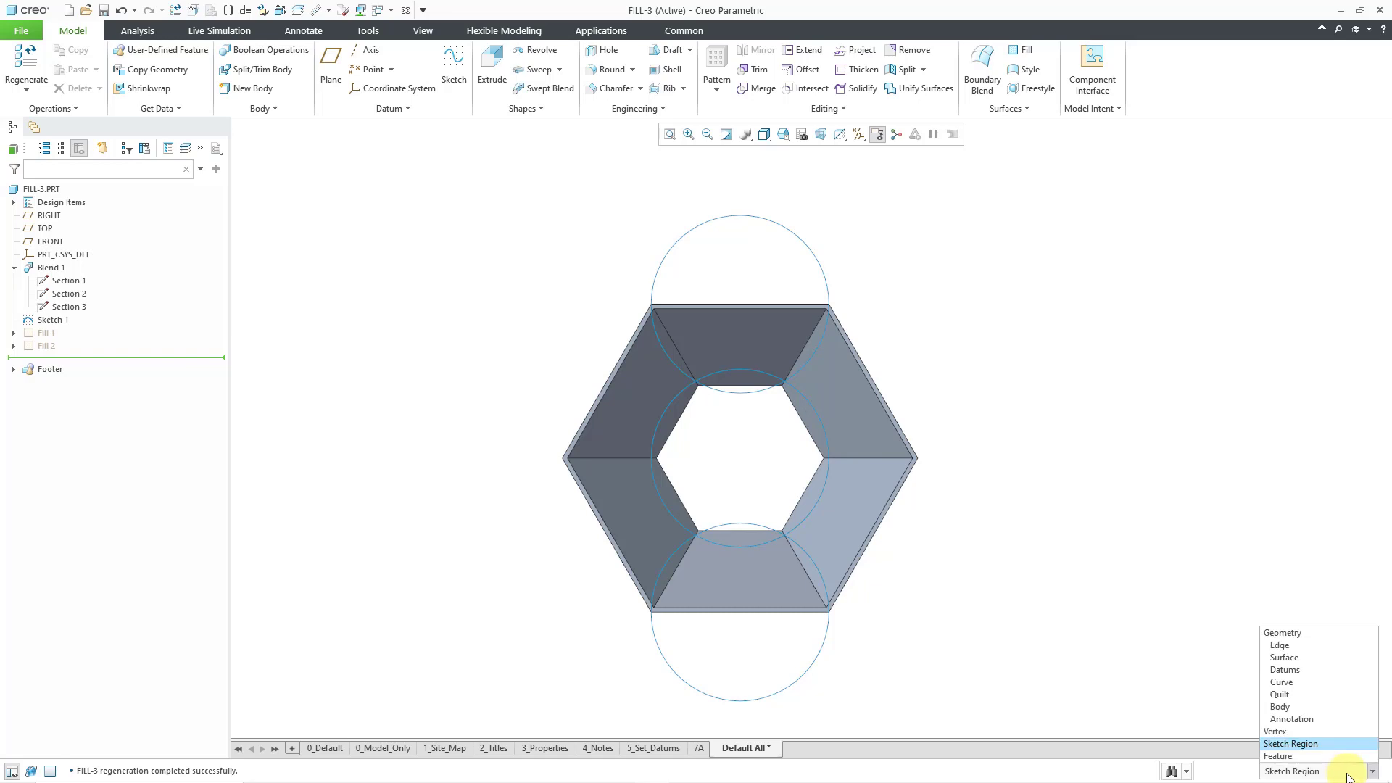
pyautogui.click(1125, 569)
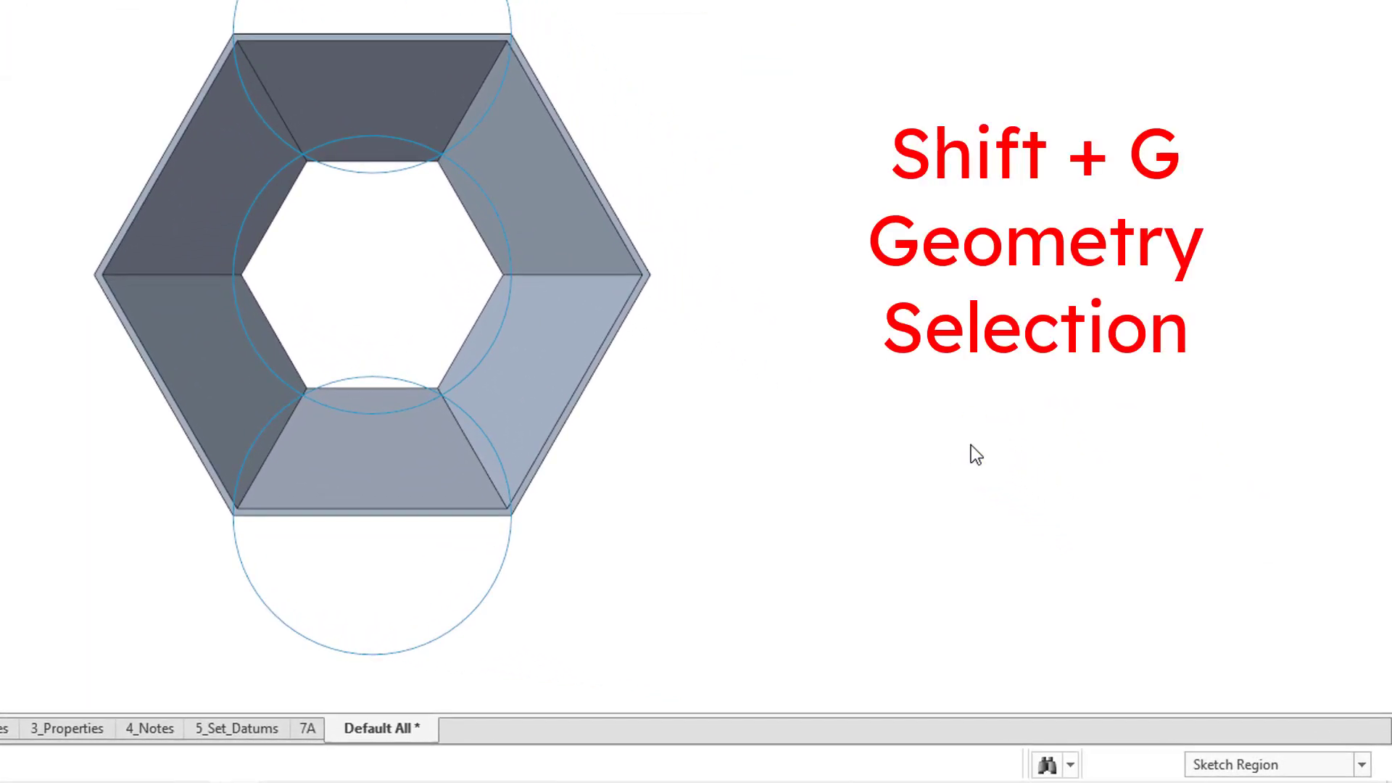
pyautogui.hotkey('shift', 'g')
pyautogui.hotkey('shift', 's')
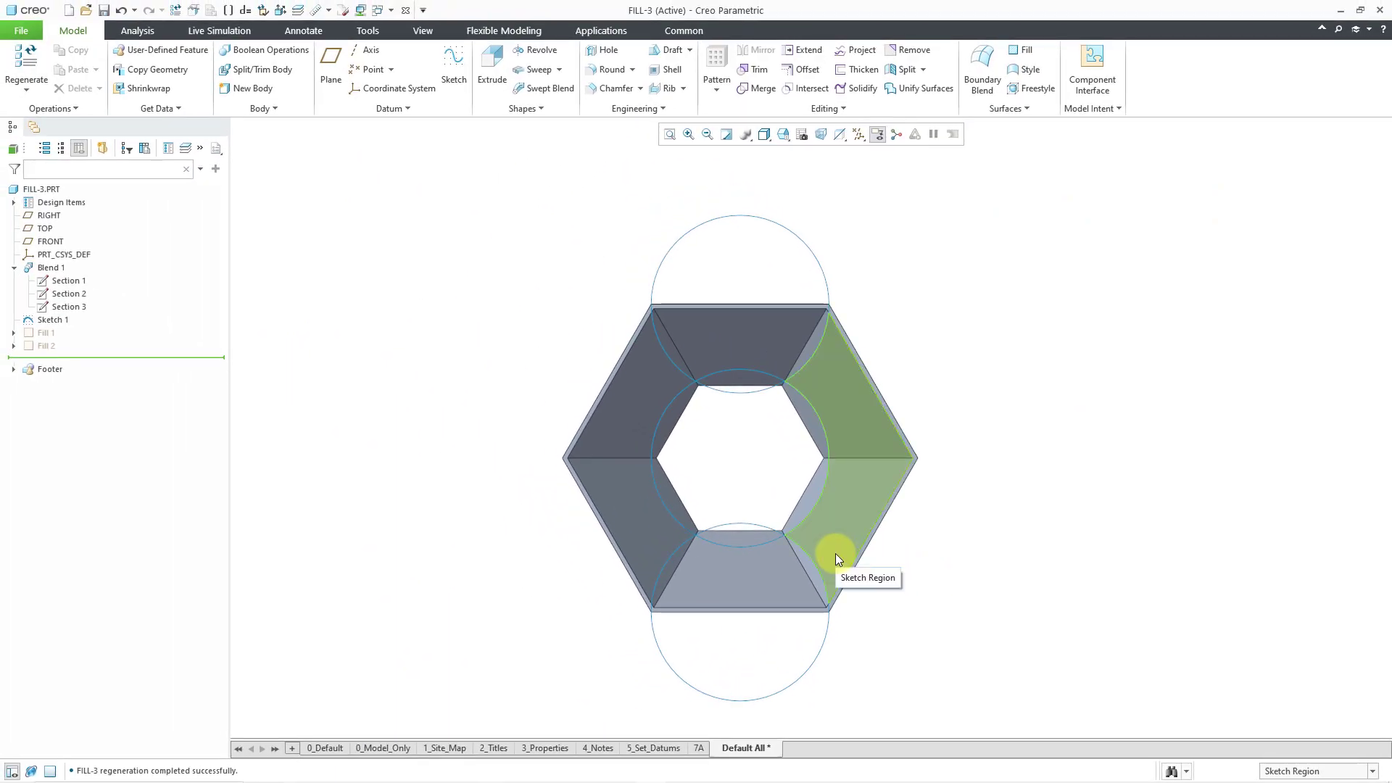
# - Box-select six sketch regions across the hexagon, fill them as Fill 3, and deselect
pyautogui.moveTo(836, 554)
pyautogui.mouseDown()
pyautogui.moveTo(705, 497)
pyautogui.moveTo(685, 461)
pyautogui.moveTo(729, 381)
pyautogui.moveTo(723, 355)
pyautogui.mouseUp()
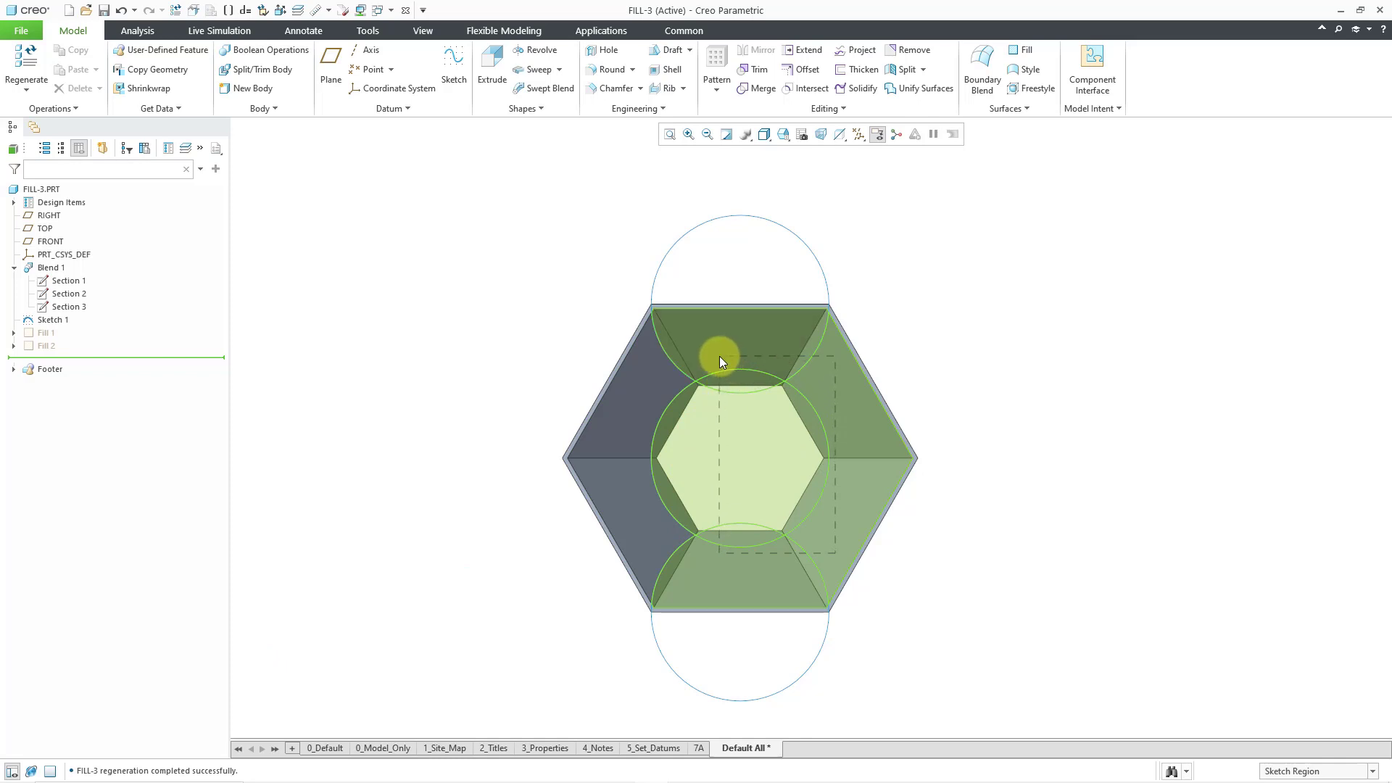
pyautogui.moveTo(719, 355); pyautogui.dragTo(719, 356)
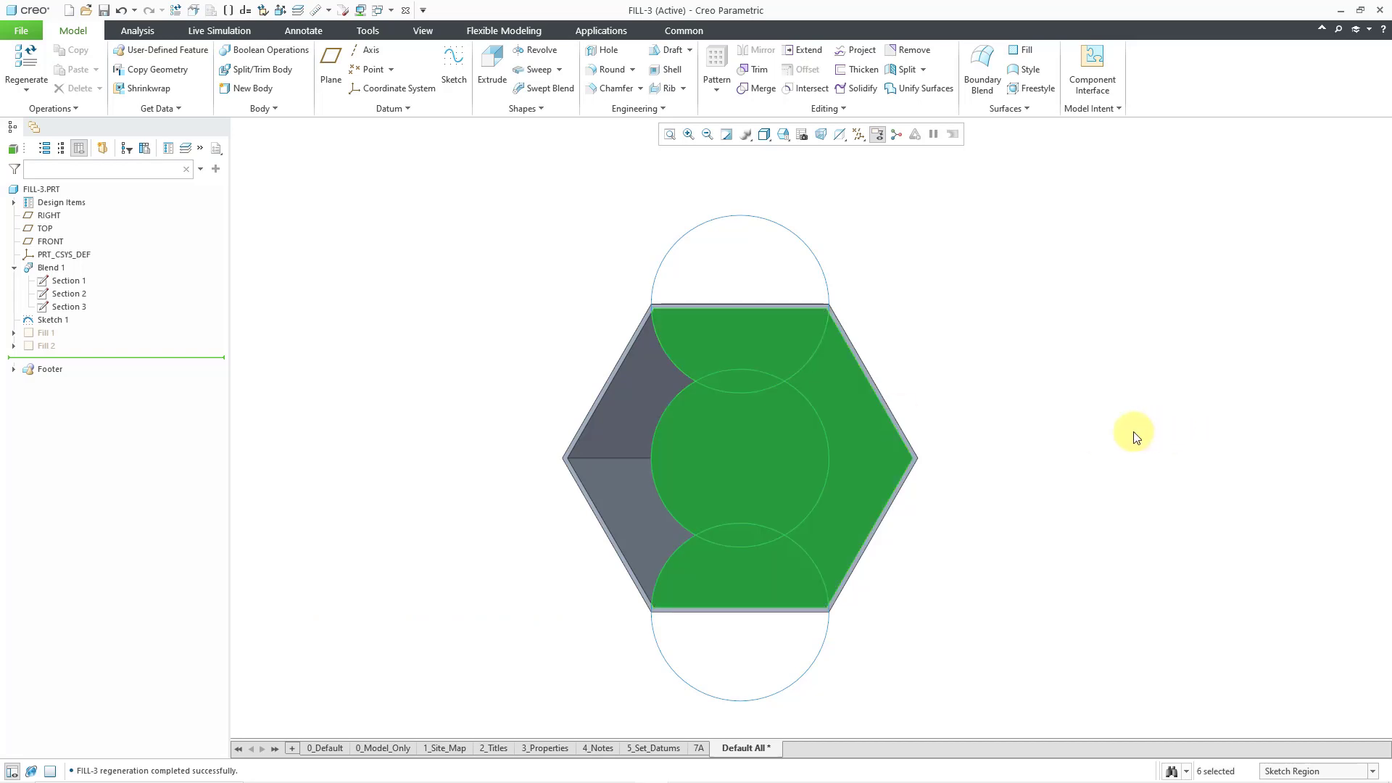
pyautogui.rightClick(1050, 388)
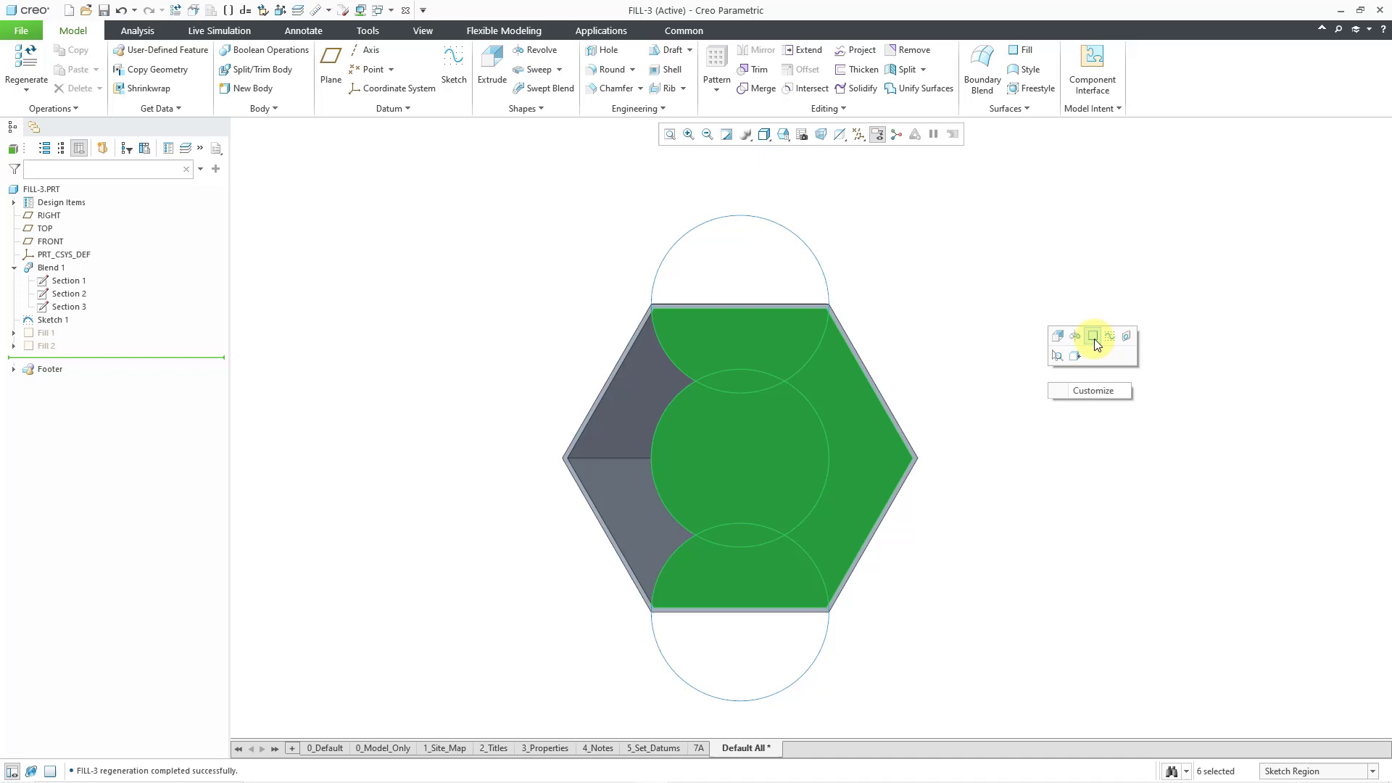
pyautogui.click(1095, 338)
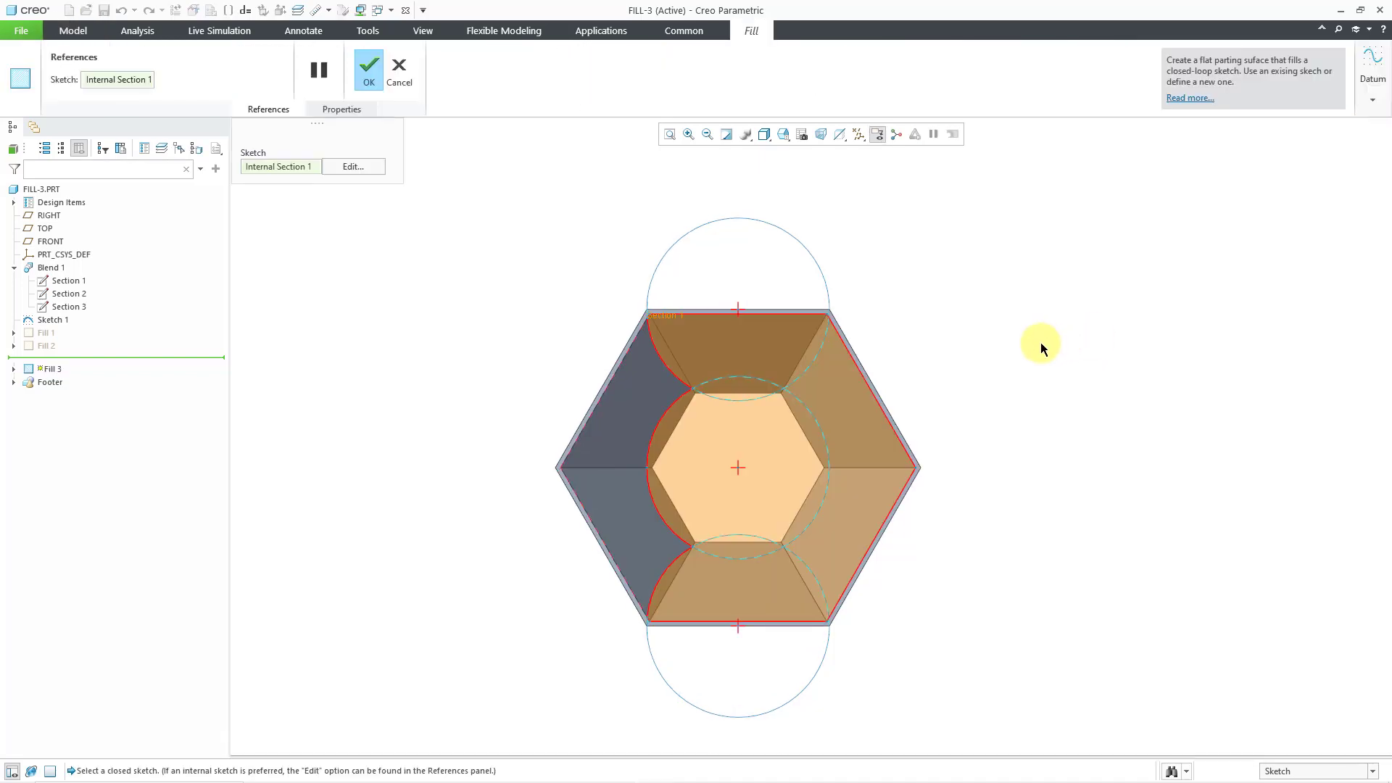
pyautogui.middleClick(1040, 342)
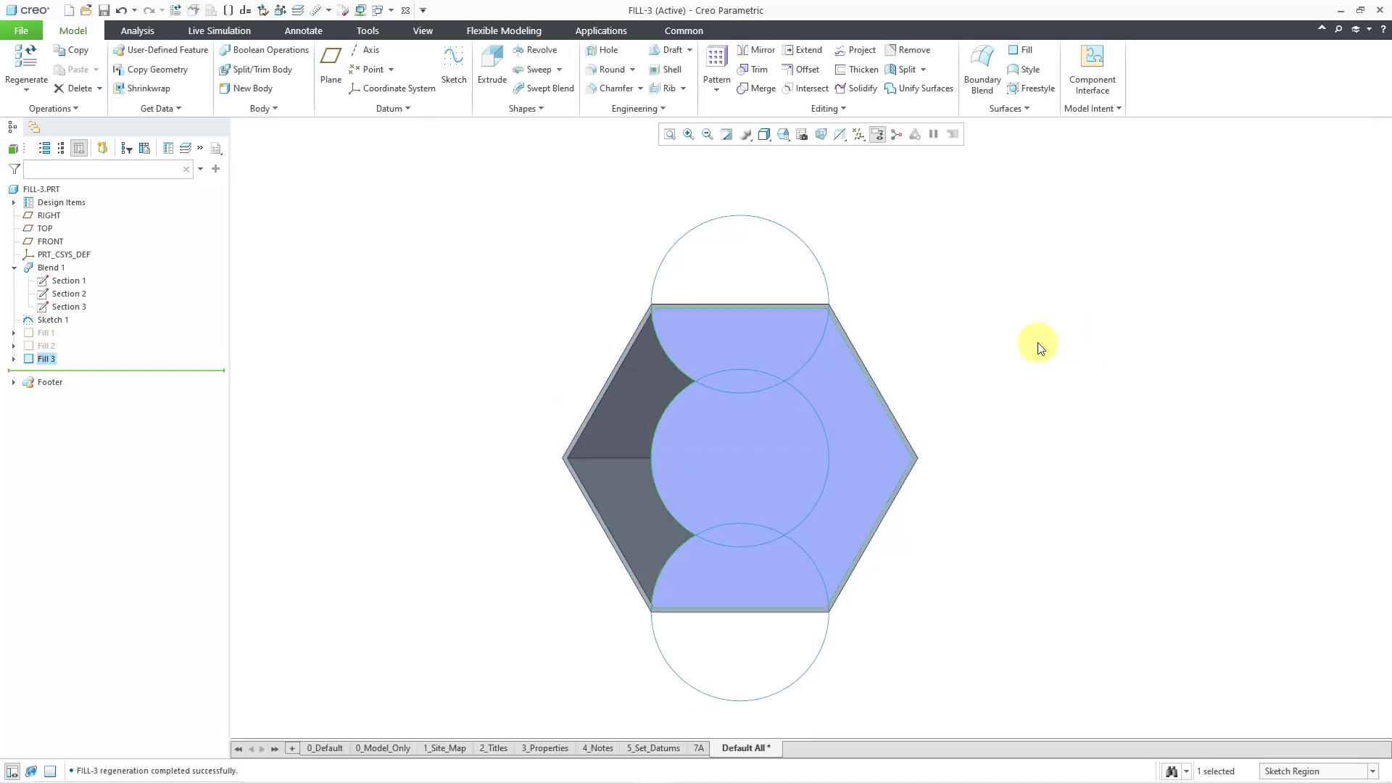
pyautogui.click(1039, 347)
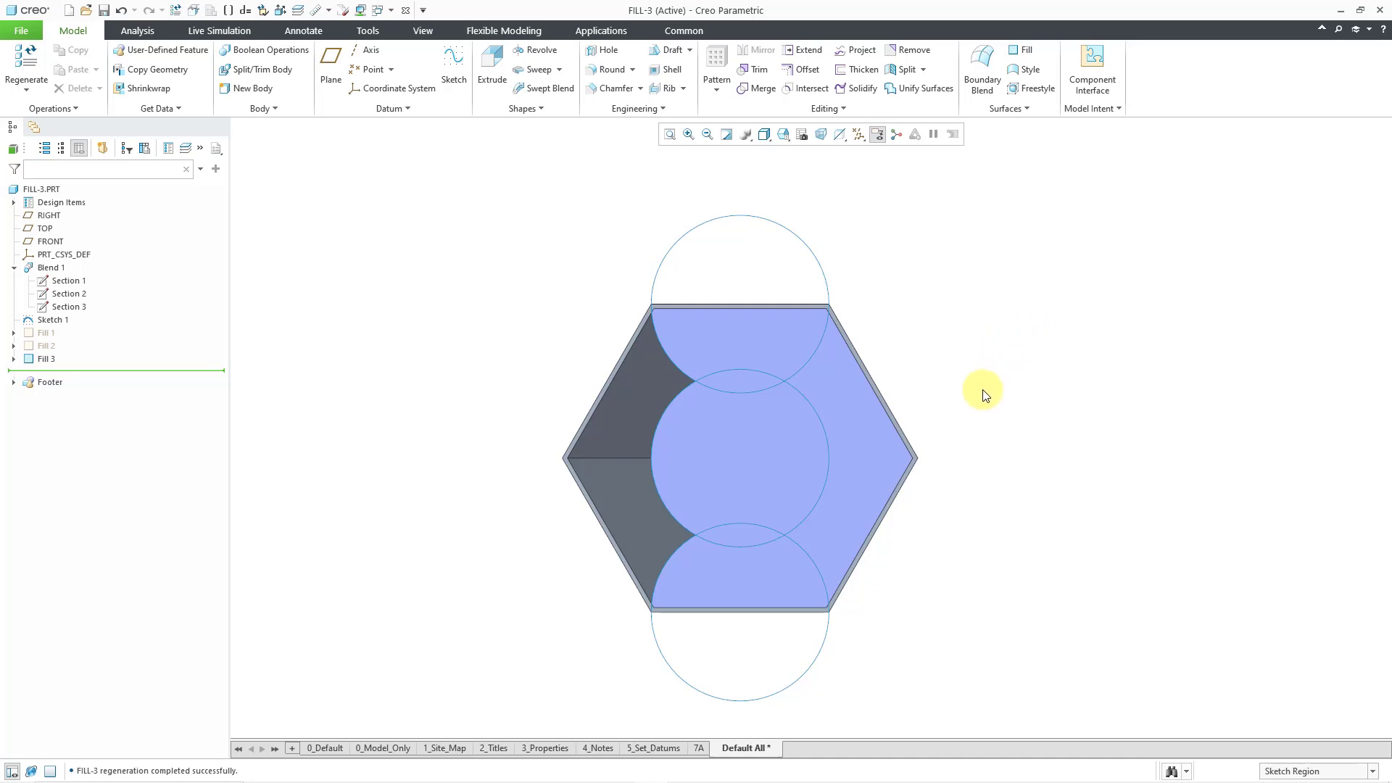
# - Orbit the model upright with the spin centre shown and zoom in on the open top
pyautogui.moveTo(829, 314); pyautogui.dragTo(814, 370, button='middle')
pyautogui.click(897, 133)
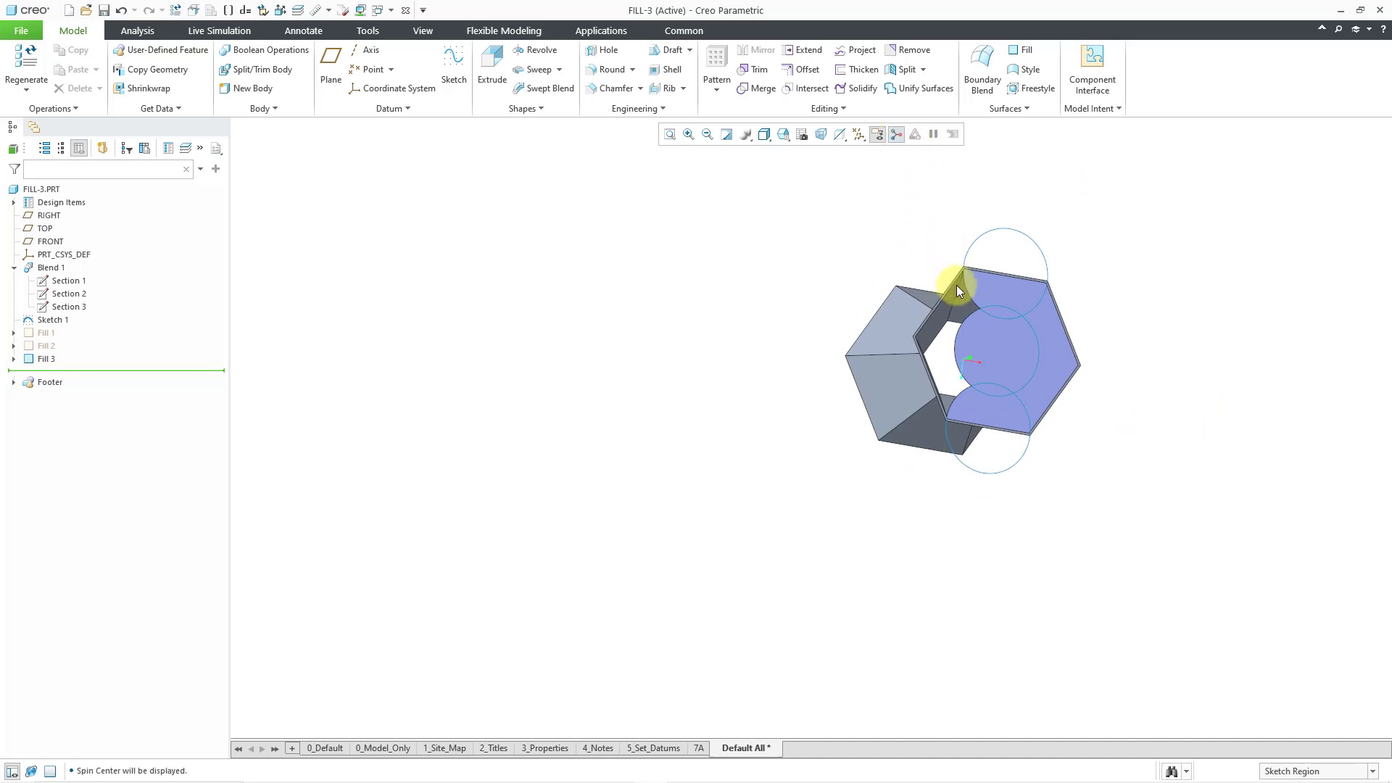
pyautogui.moveTo(955, 285)
pyautogui.mouseDown(button='middle')
pyautogui.moveTo(879, 414)
pyautogui.moveTo(802, 472)
pyautogui.moveTo(762, 473)
pyautogui.mouseUp(button='middle')
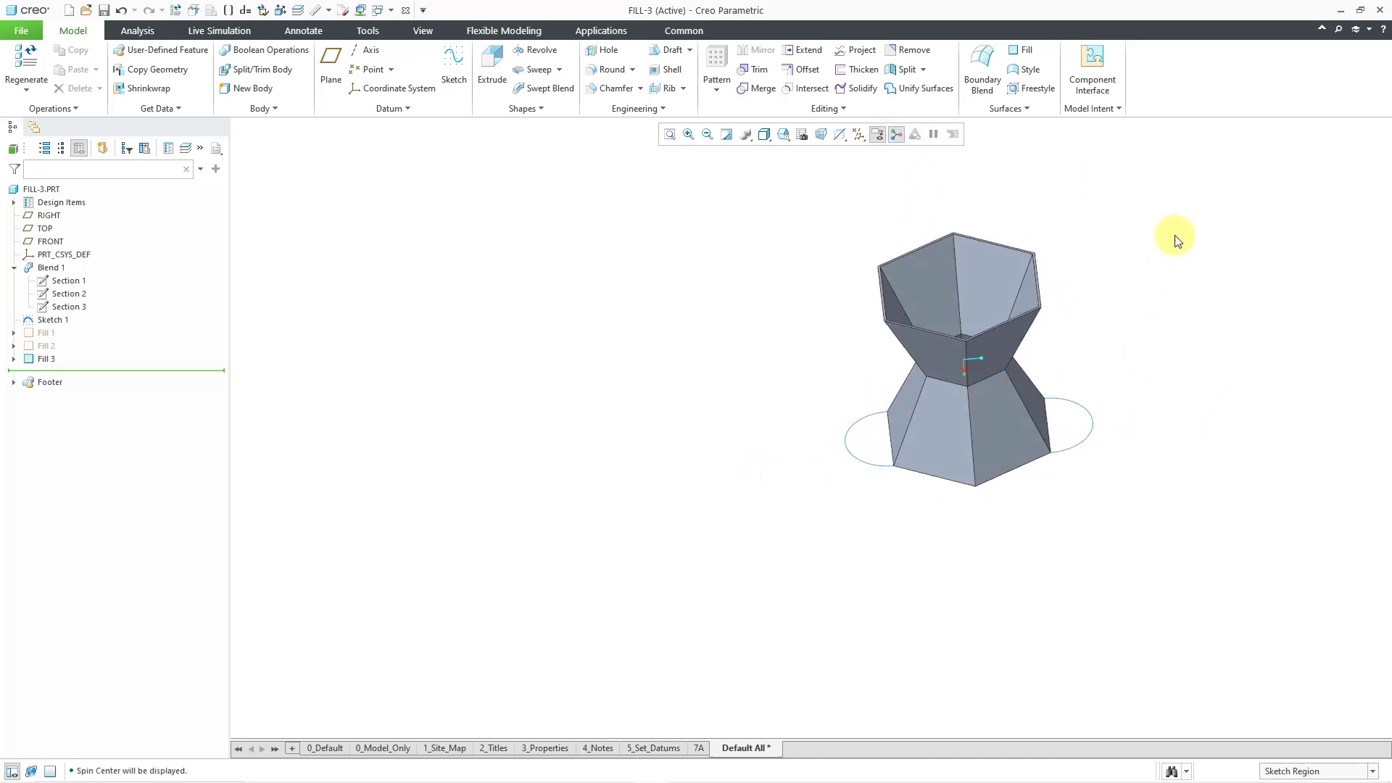
pyautogui.scroll(5, 1032, 351)
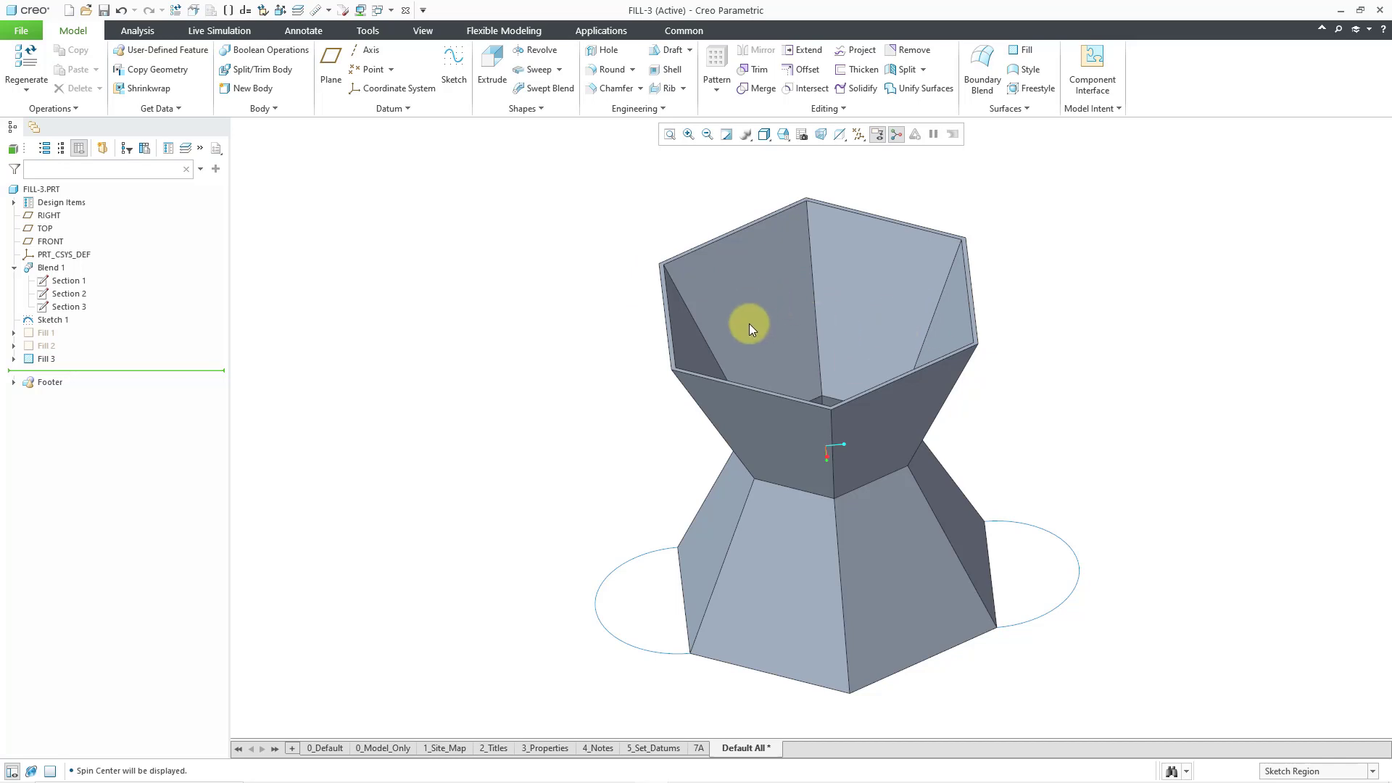
pyautogui.scroll(-2, 1038, 289)
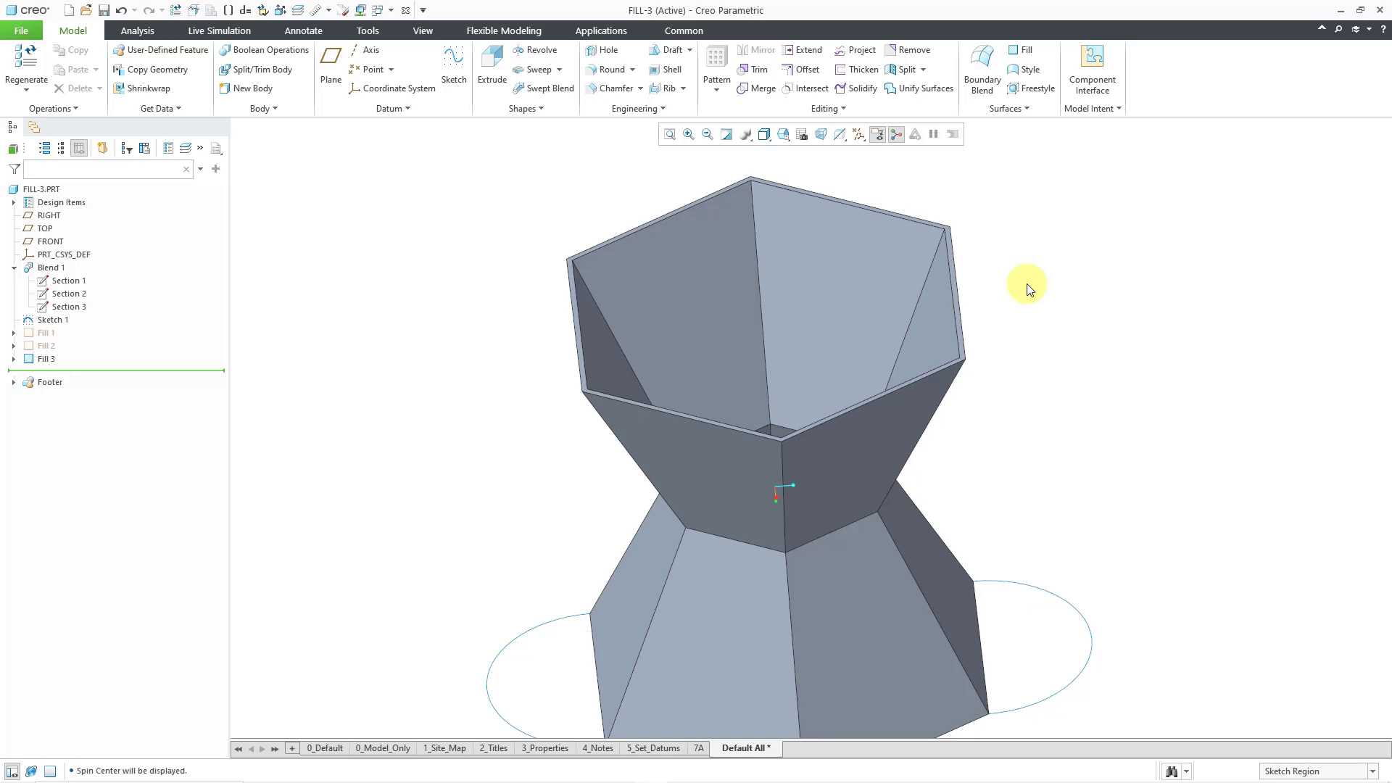
# - Switch to the Common ribbon tab with its Anatomic and Obsoleted features
pyautogui.click(684, 31)
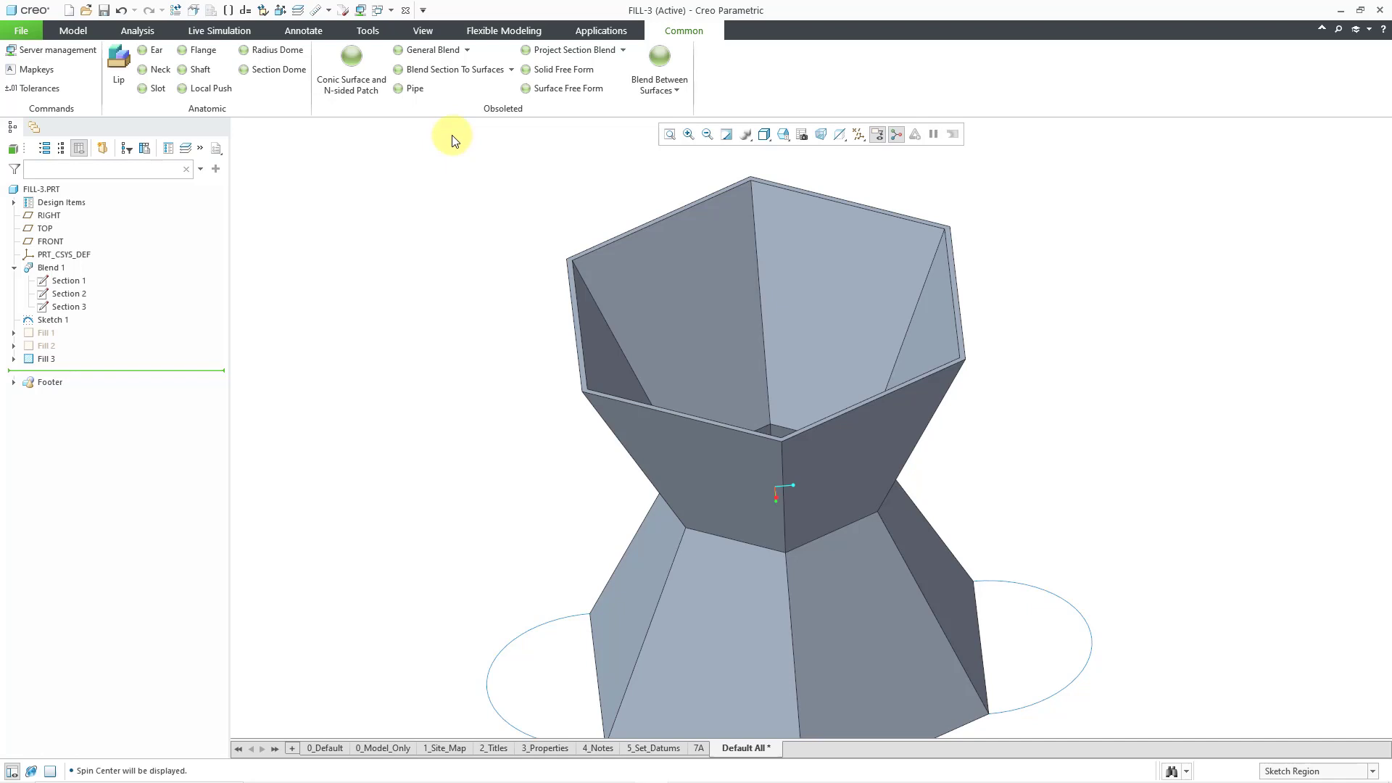
# - Start Conic Surface and N-sided Patch with the N-Sided Surf type confirmed by Done
pyautogui.click(350, 85)
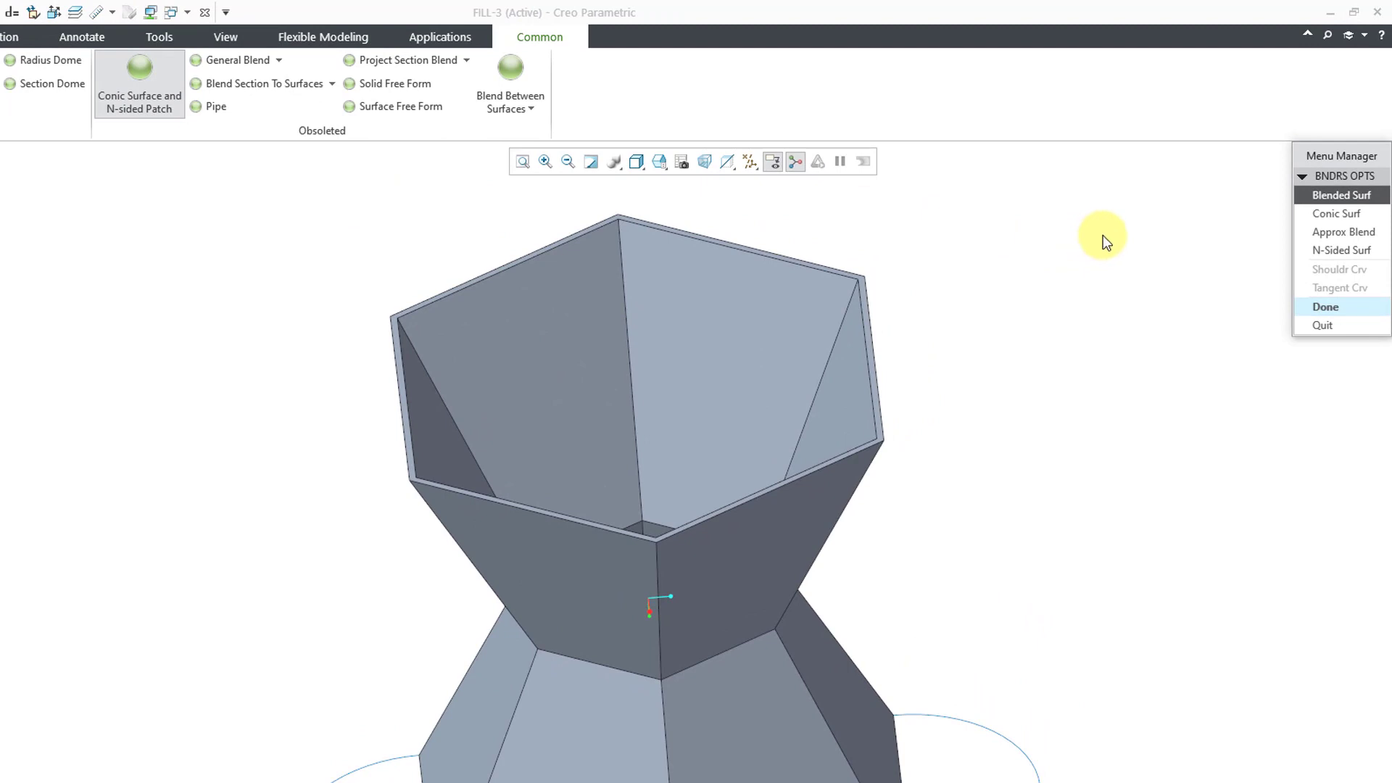
pyautogui.click(1342, 254)
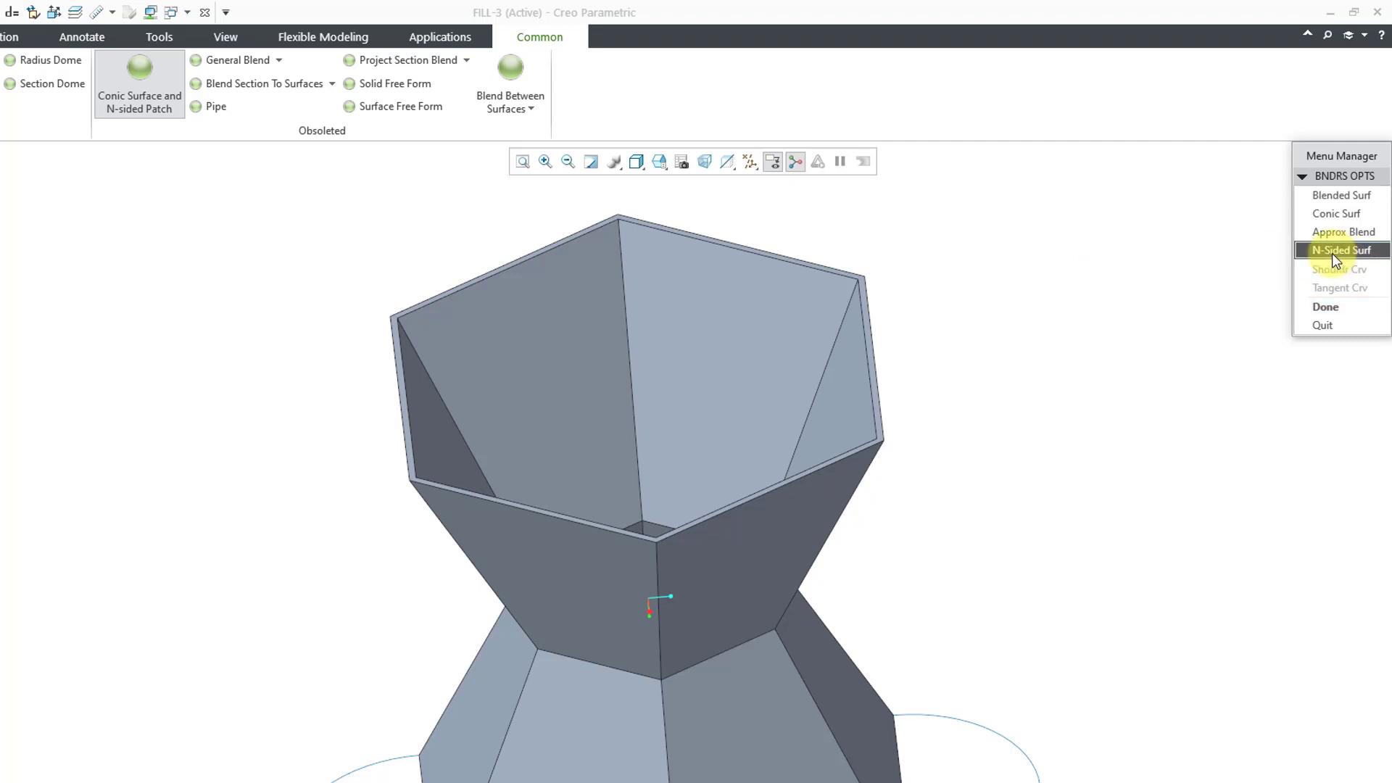
pyautogui.click(1333, 307)
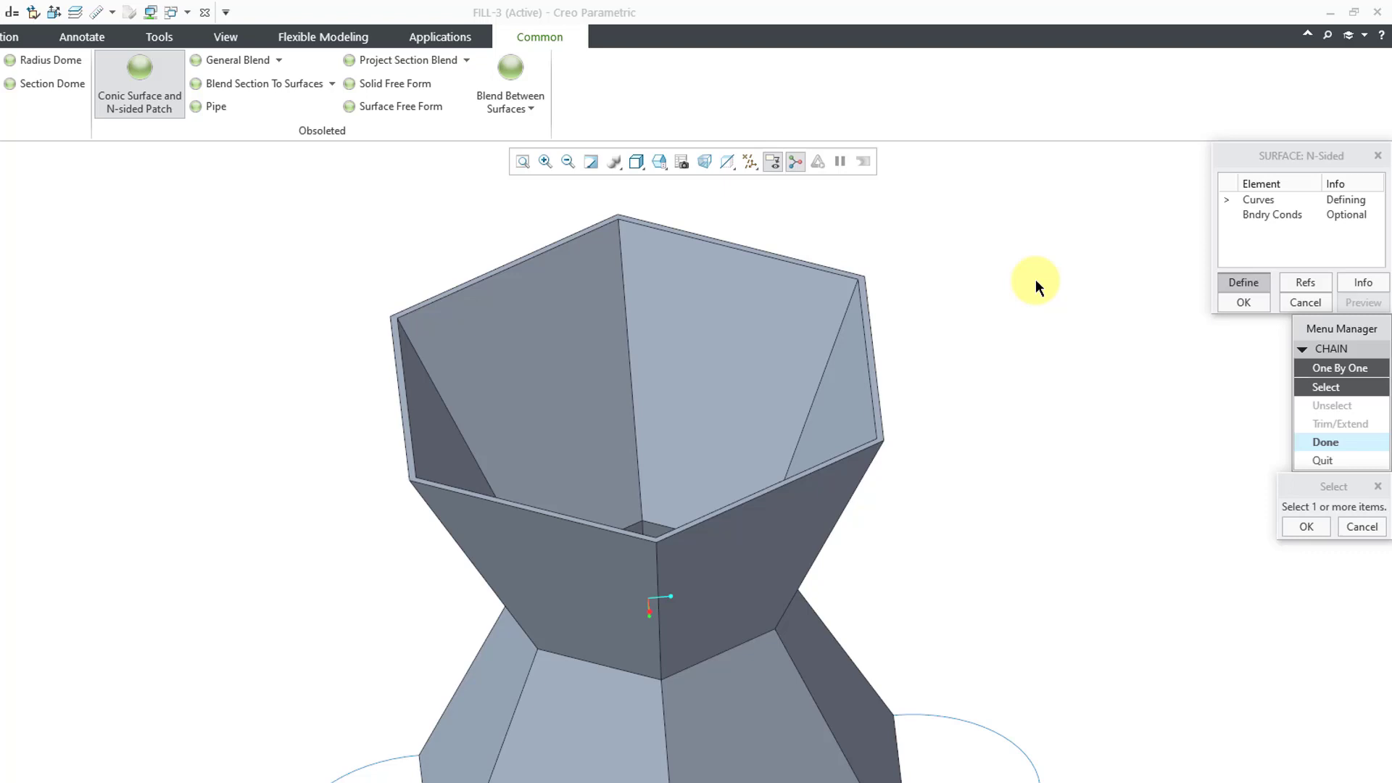
# - Cap the hexagonal top with an N-sided patch bounded by its six top rim edges
pyautogui.click(826, 270)
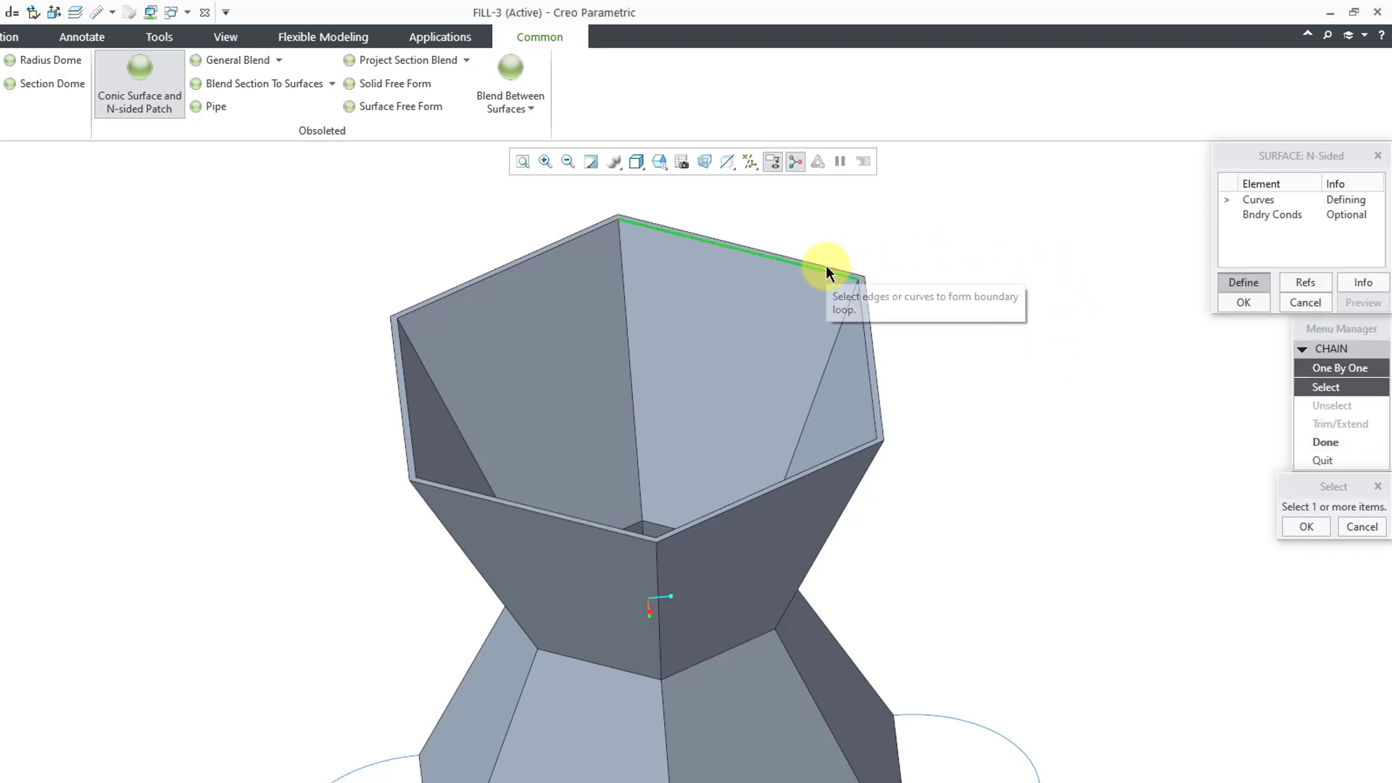
pyautogui.click(859, 321)
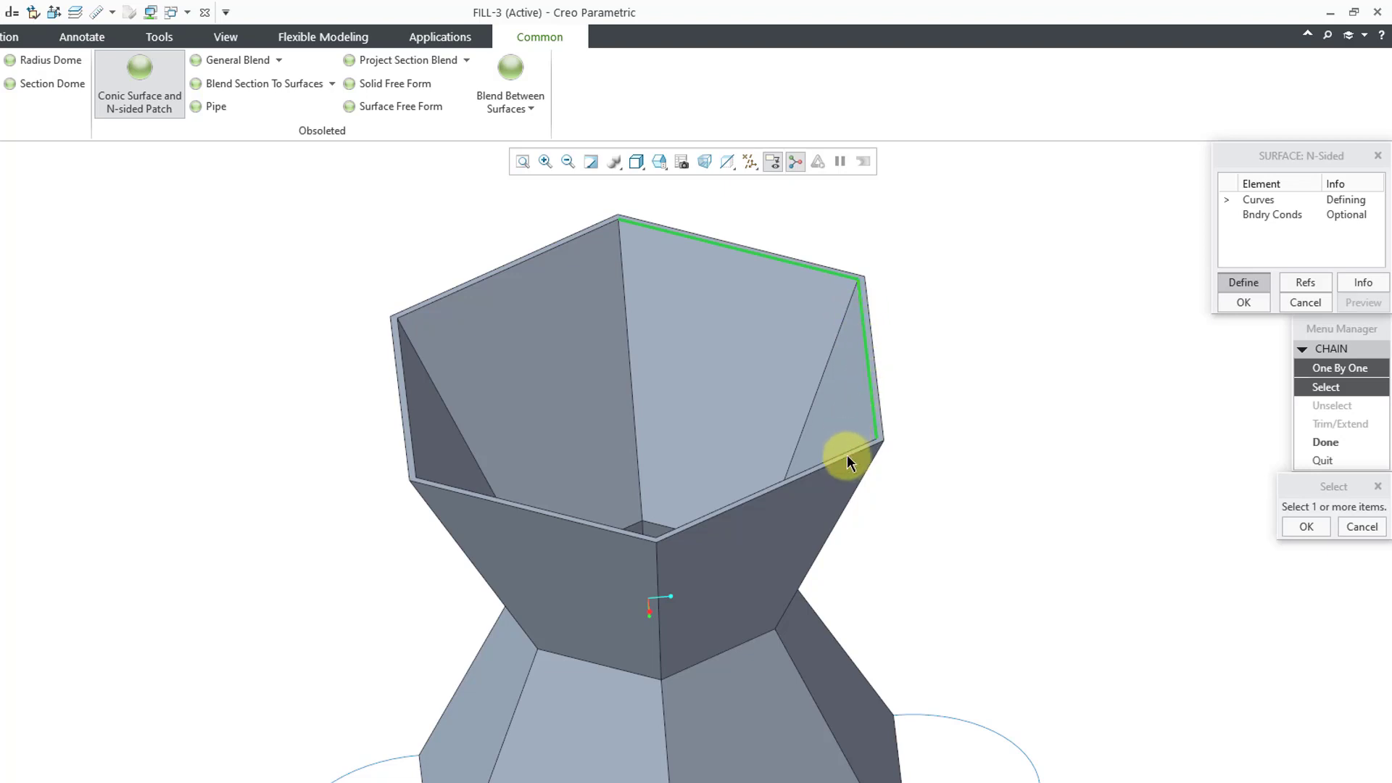
pyautogui.click(838, 452)
pyautogui.click(608, 518)
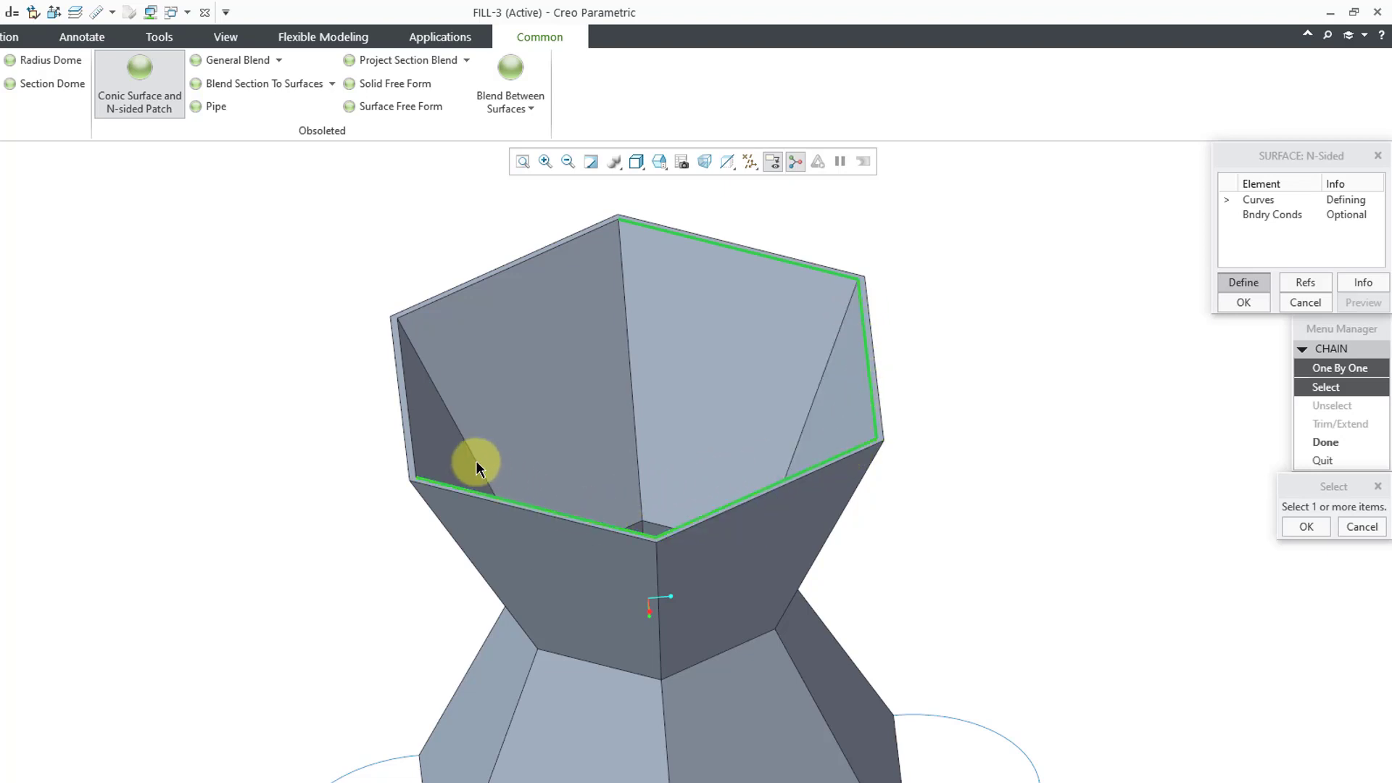
pyautogui.click(412, 441)
pyautogui.click(445, 301)
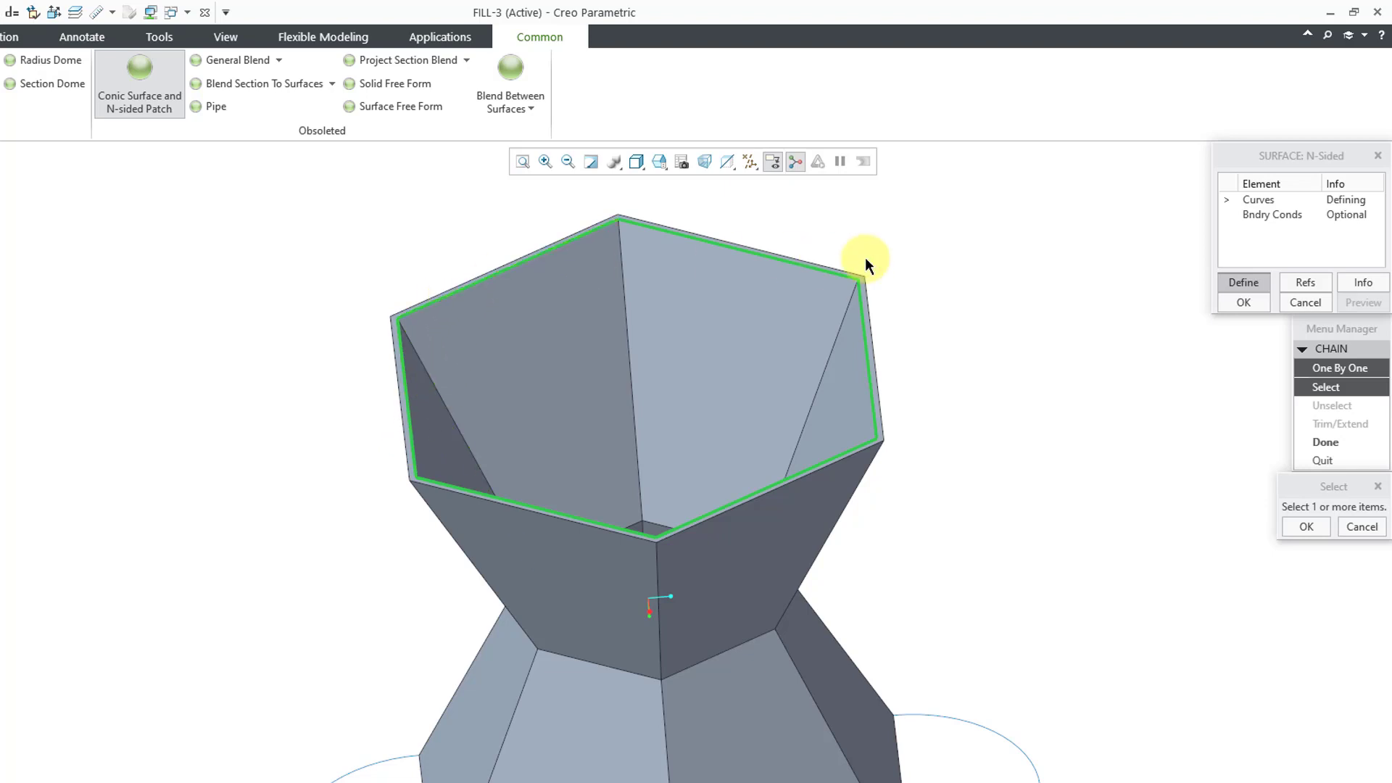
pyautogui.middleClick(1007, 342)
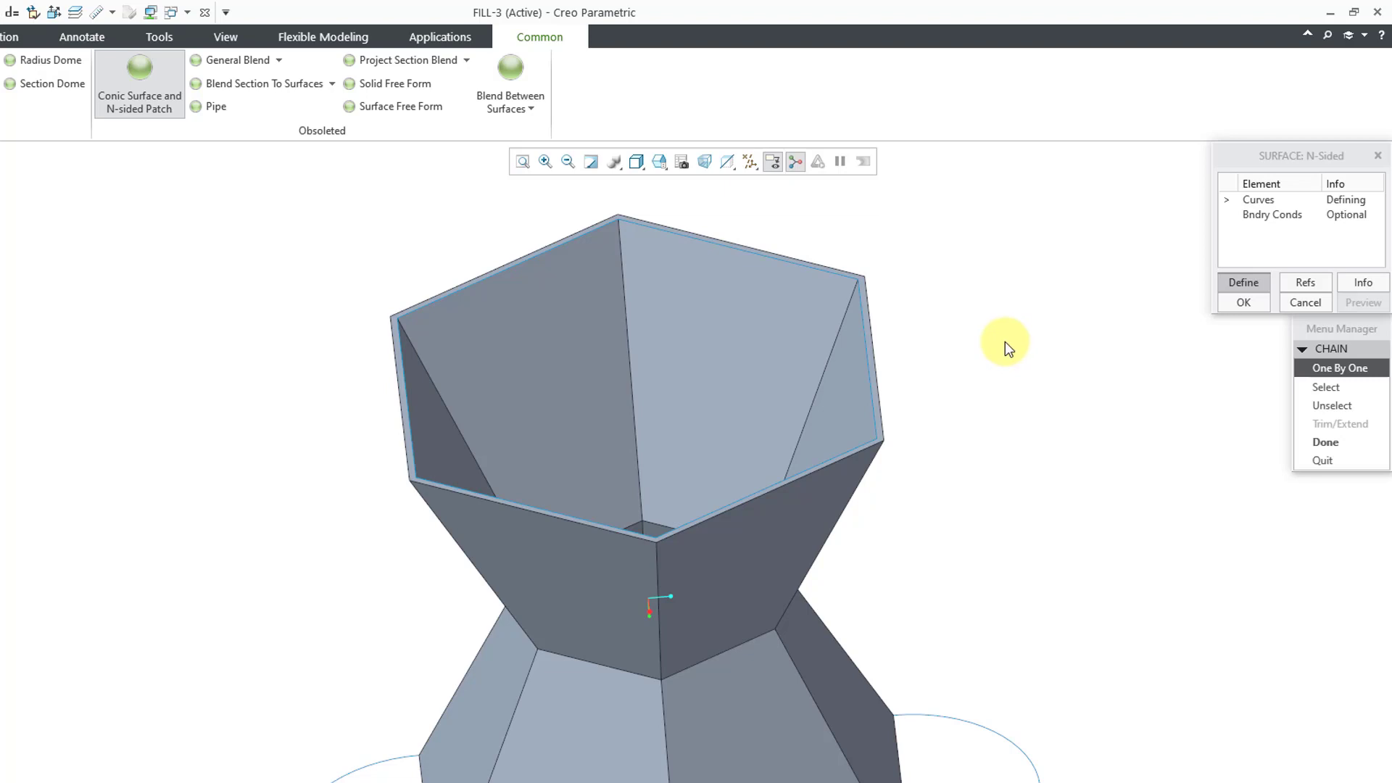
pyautogui.middleClick(1005, 341)
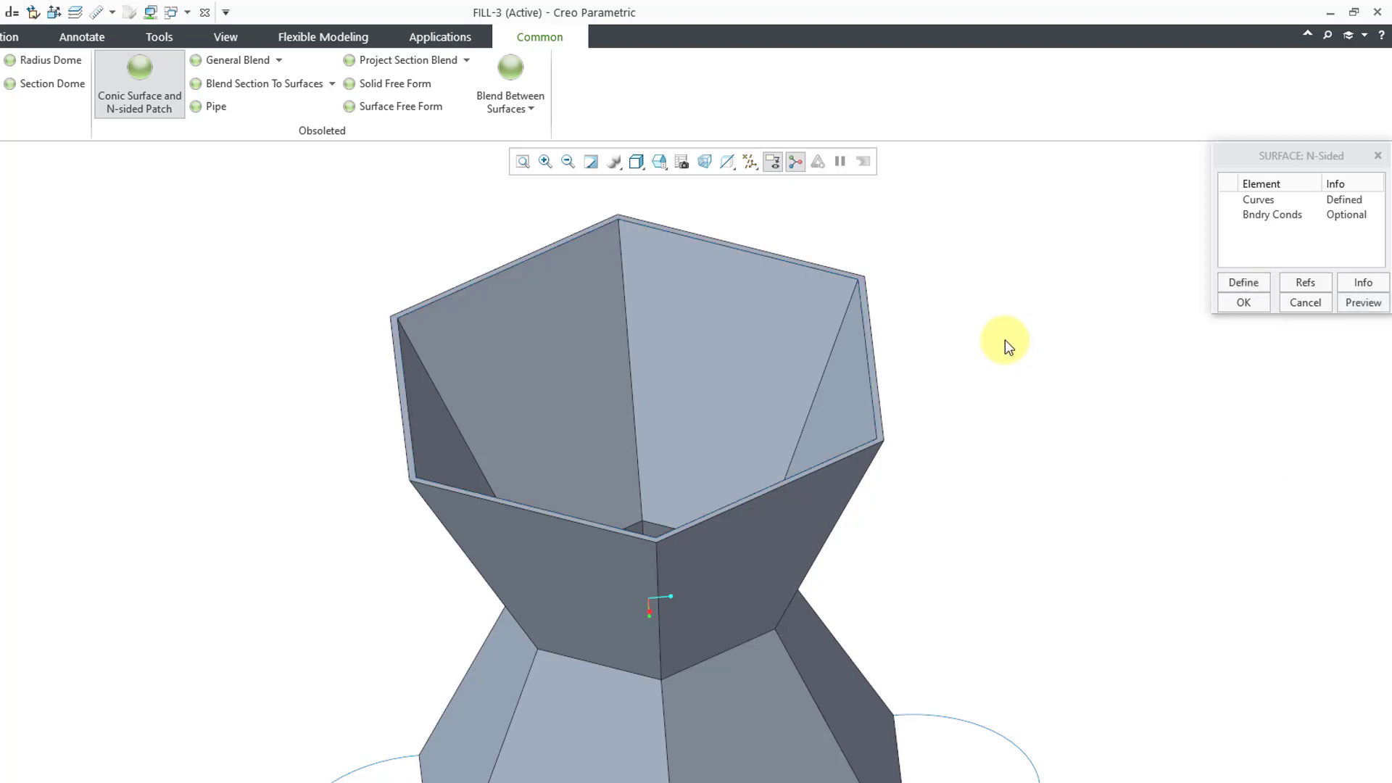
pyautogui.middleClick(1005, 339)
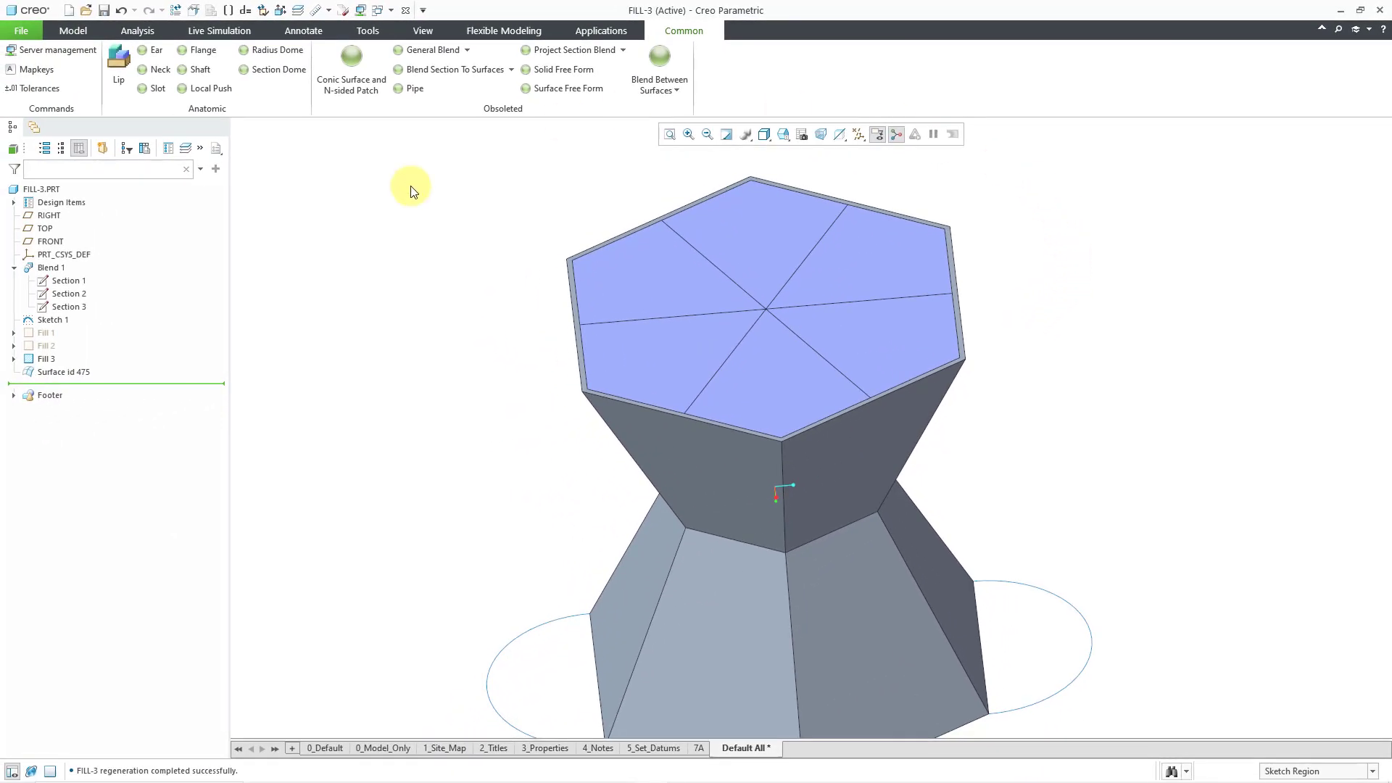
# - Hide the N-sided patch Surface id 475 to reopen the hexagonal top
pyautogui.click(72, 373)
pyautogui.click(102, 327)
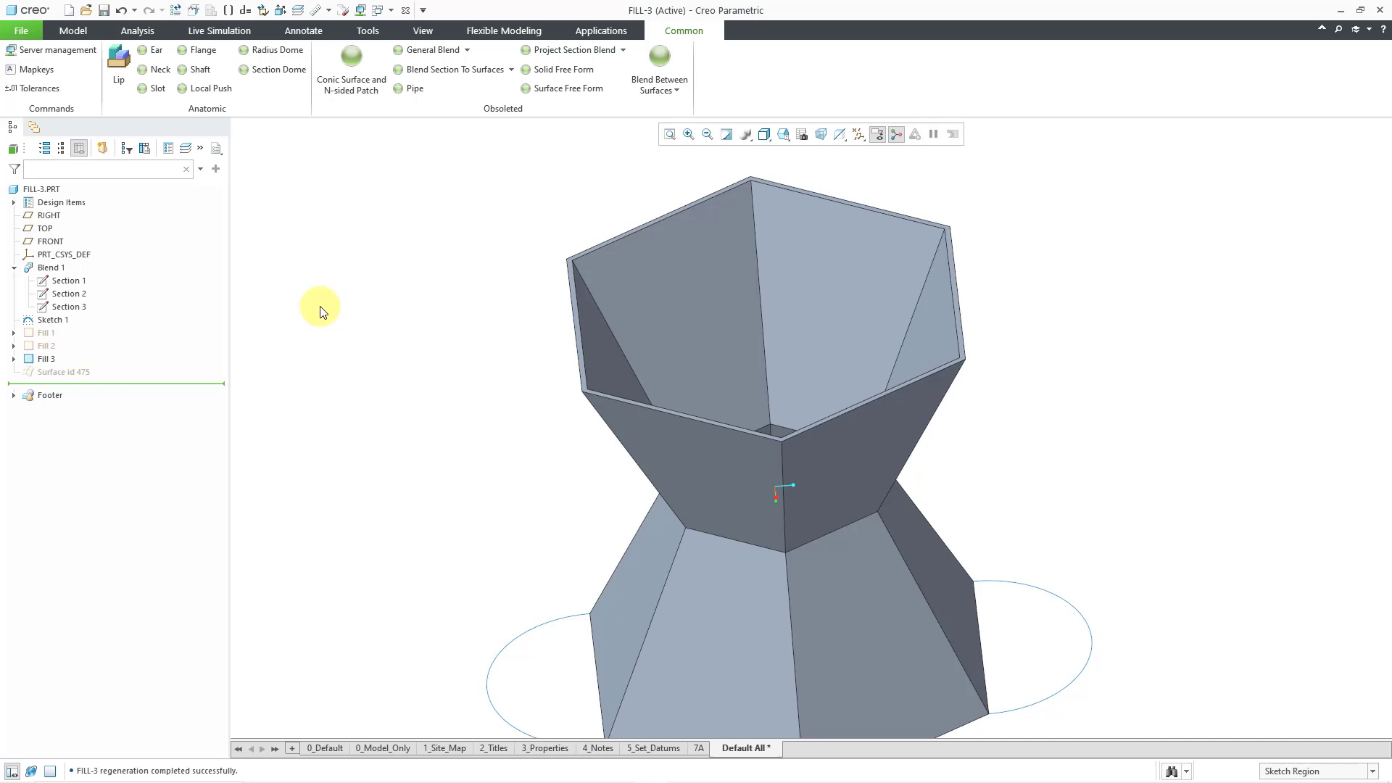
pyautogui.click(74, 30)
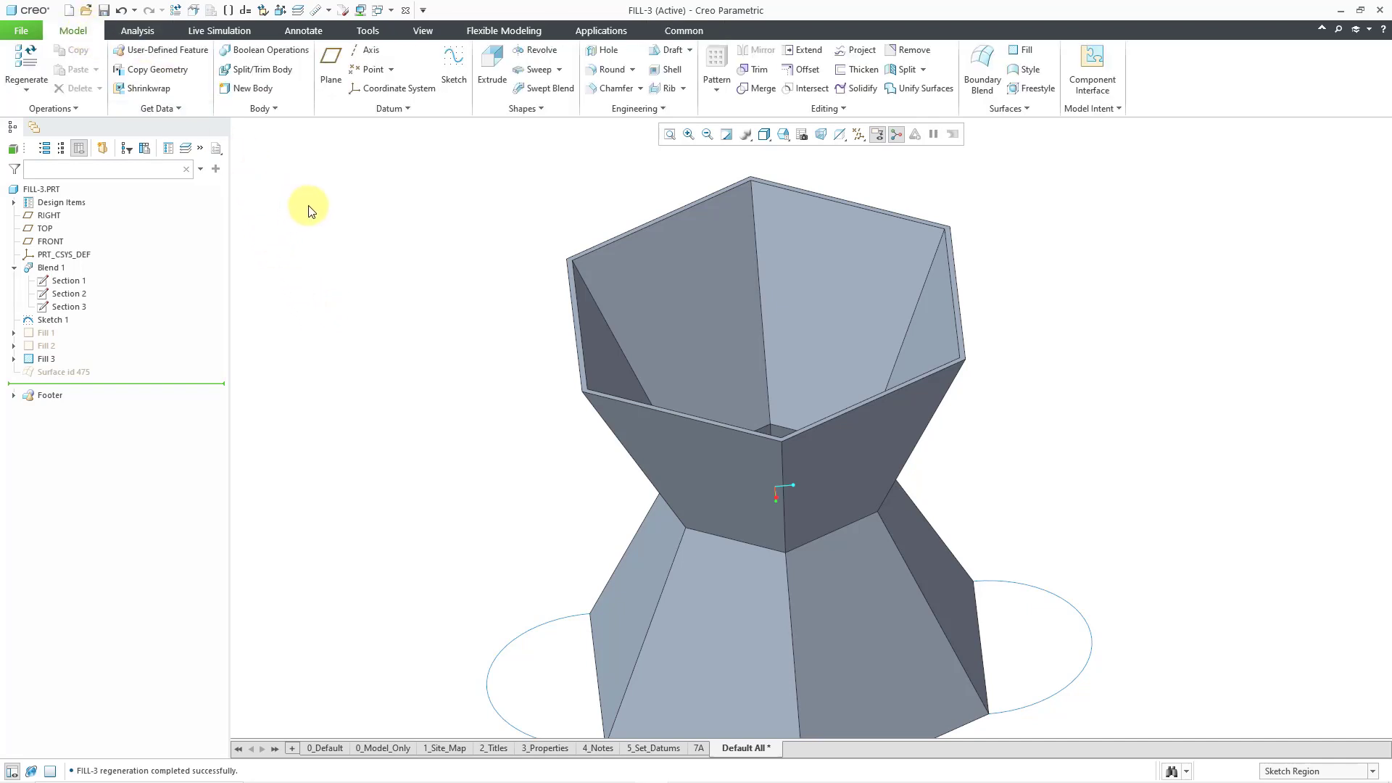
# - In a Style feature, build boundary surface SF-1 from the hexagon's six top edges
pyautogui.click(1025, 70)
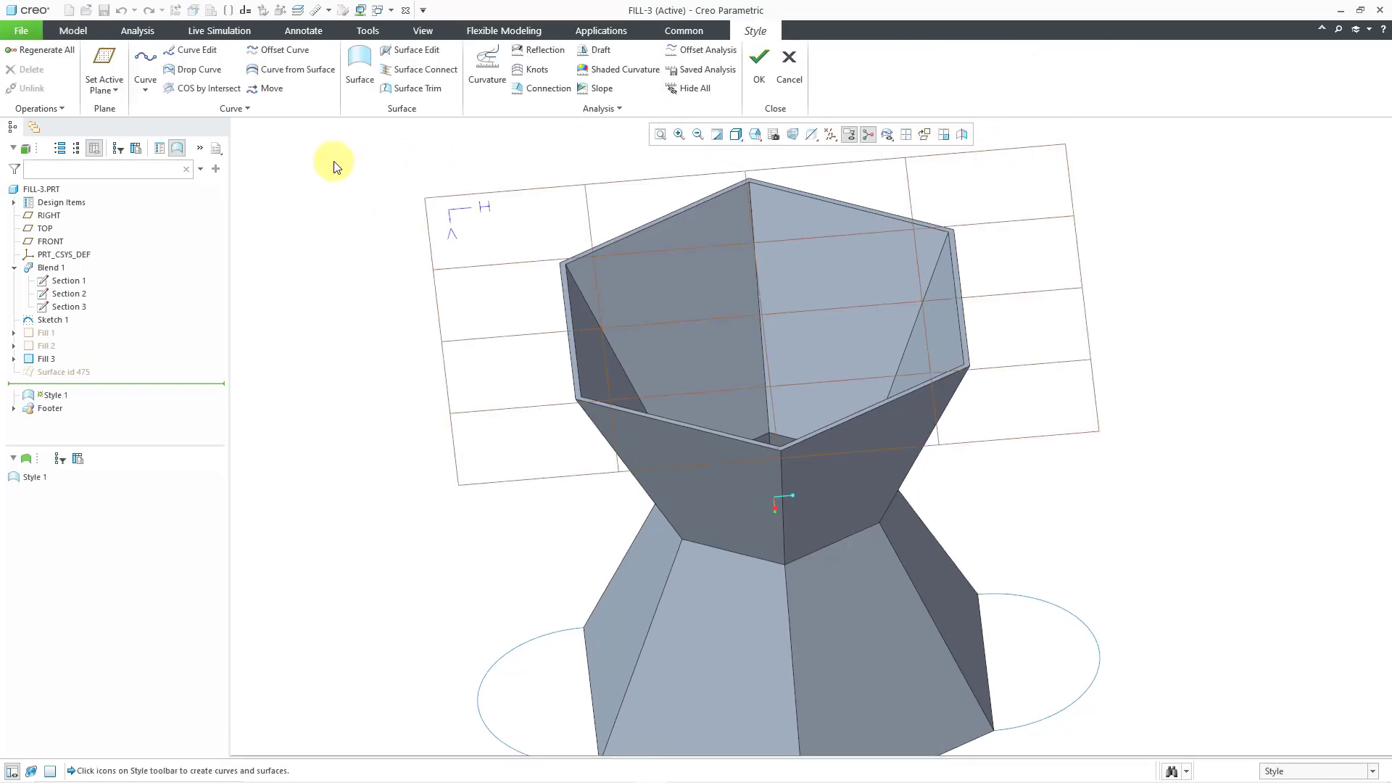
pyautogui.click(360, 67)
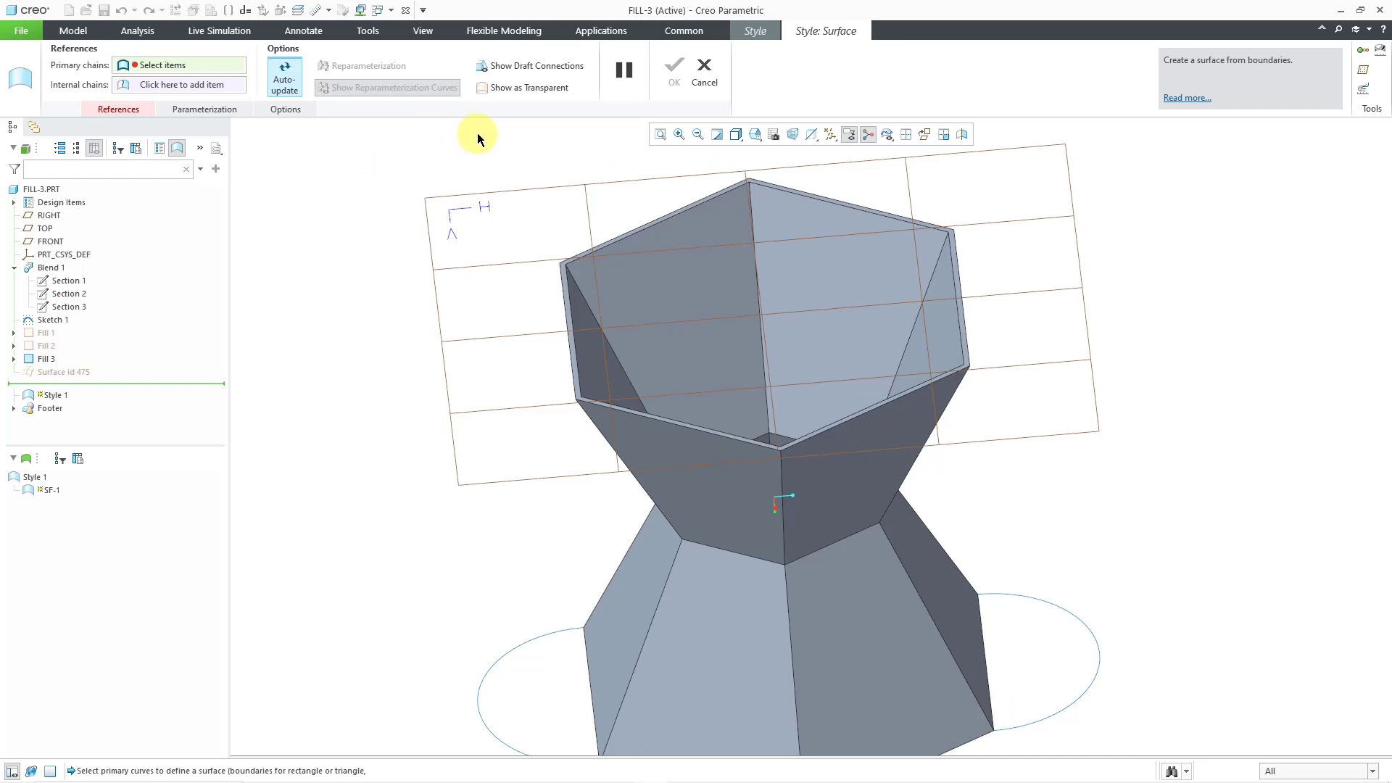
pyautogui.click(683, 204)
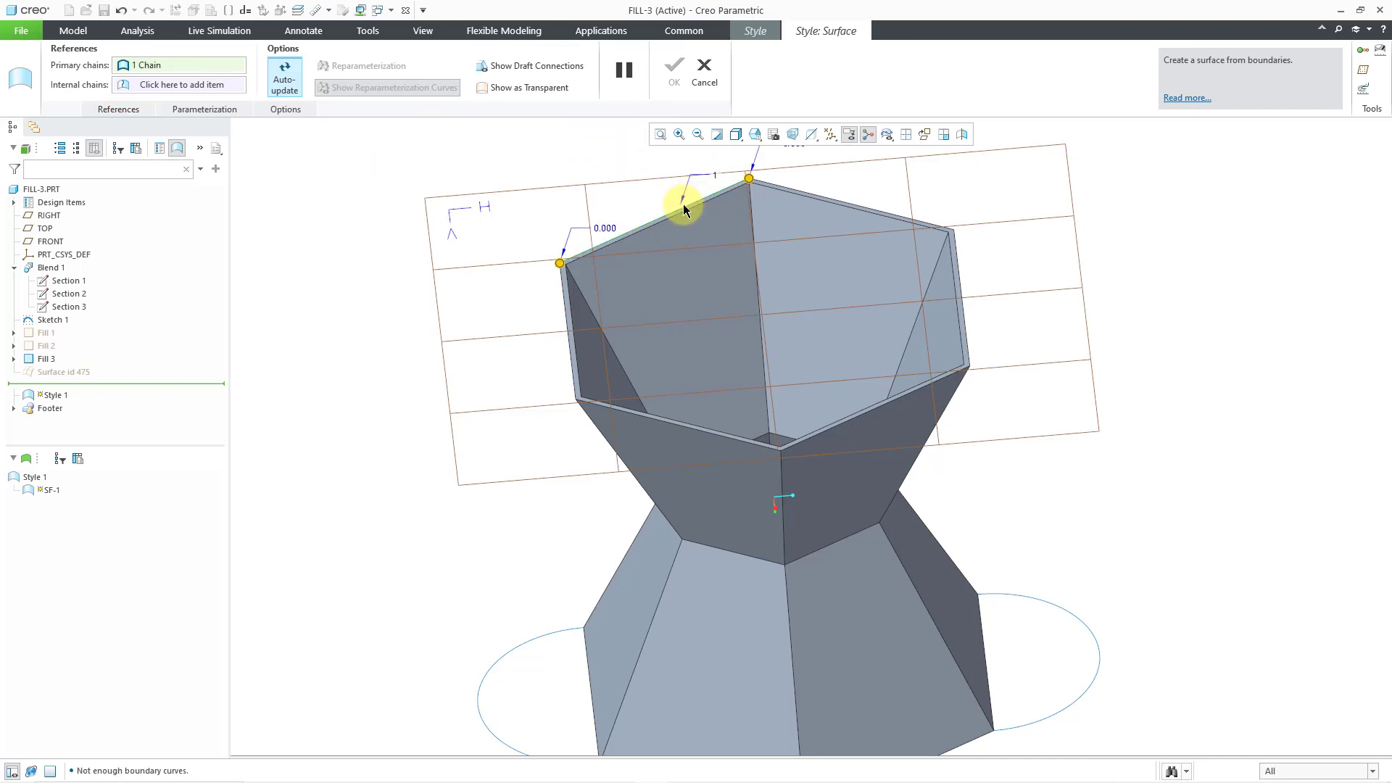
pyautogui.click(792, 190)
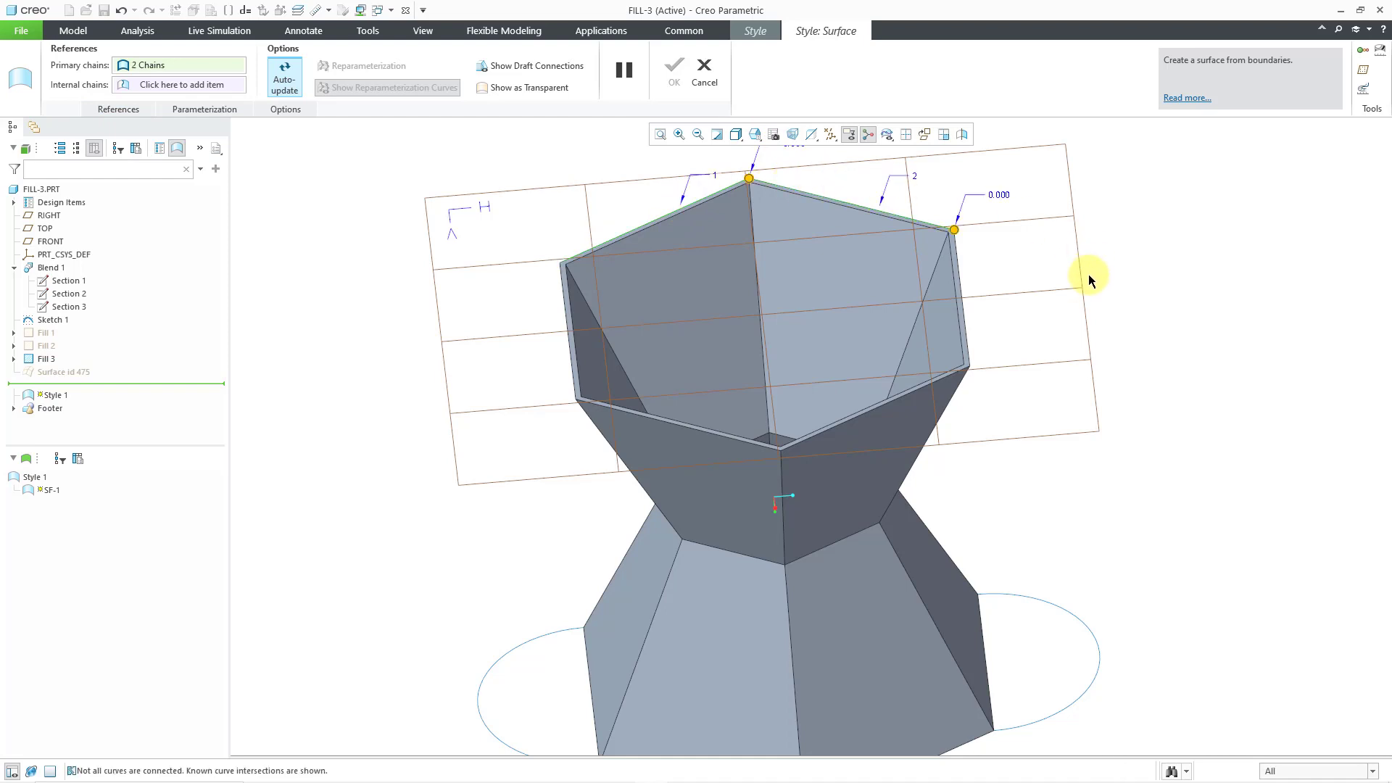
pyautogui.click(963, 289)
pyautogui.click(939, 387)
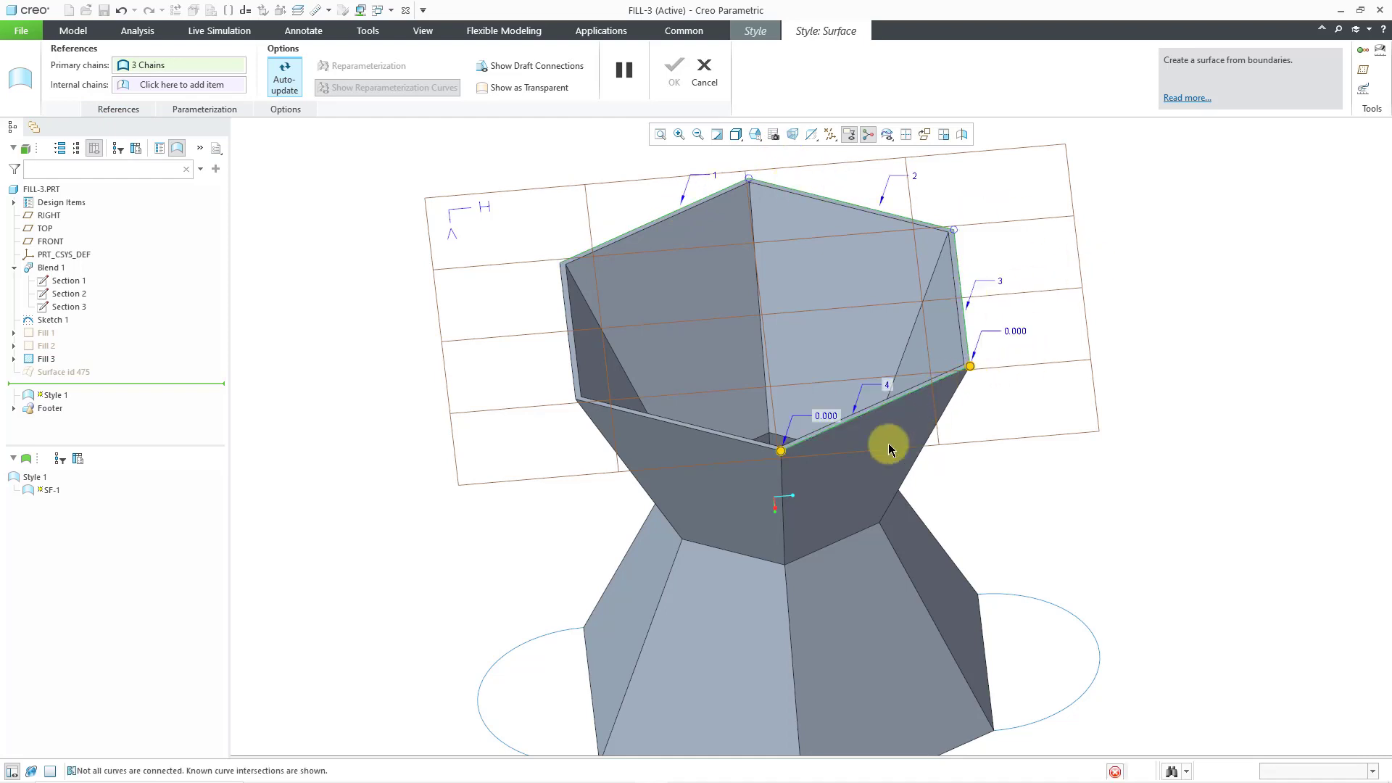
pyautogui.click(735, 436)
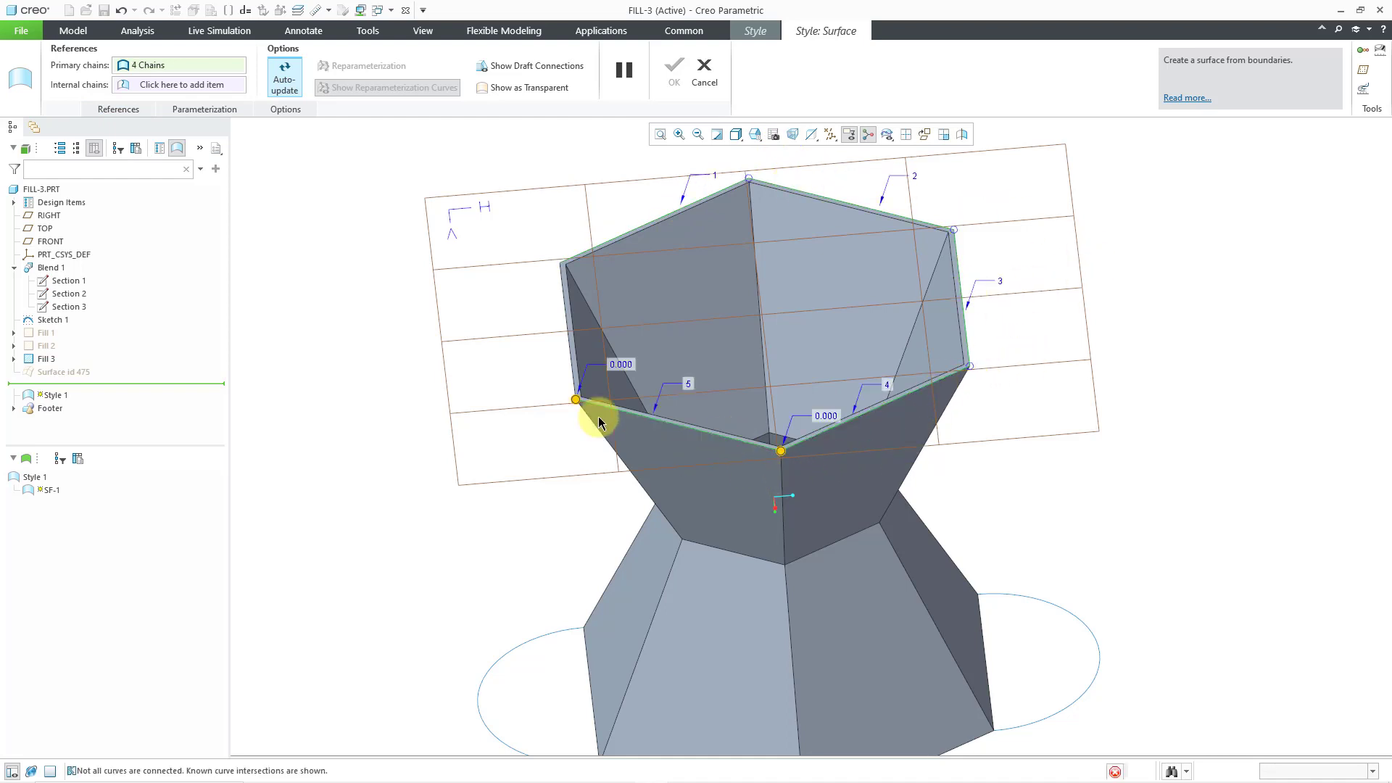
pyautogui.click(570, 360)
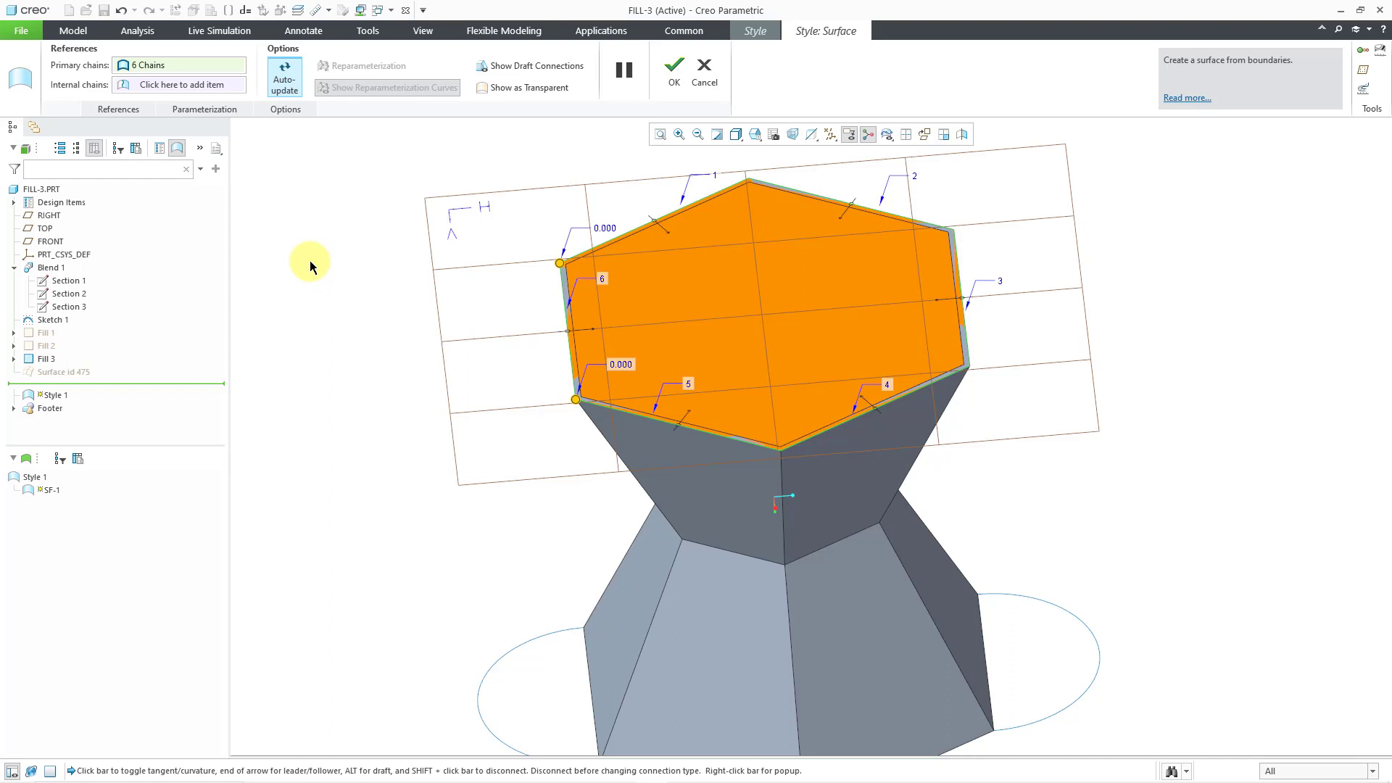
pyautogui.middleClick(310, 262)
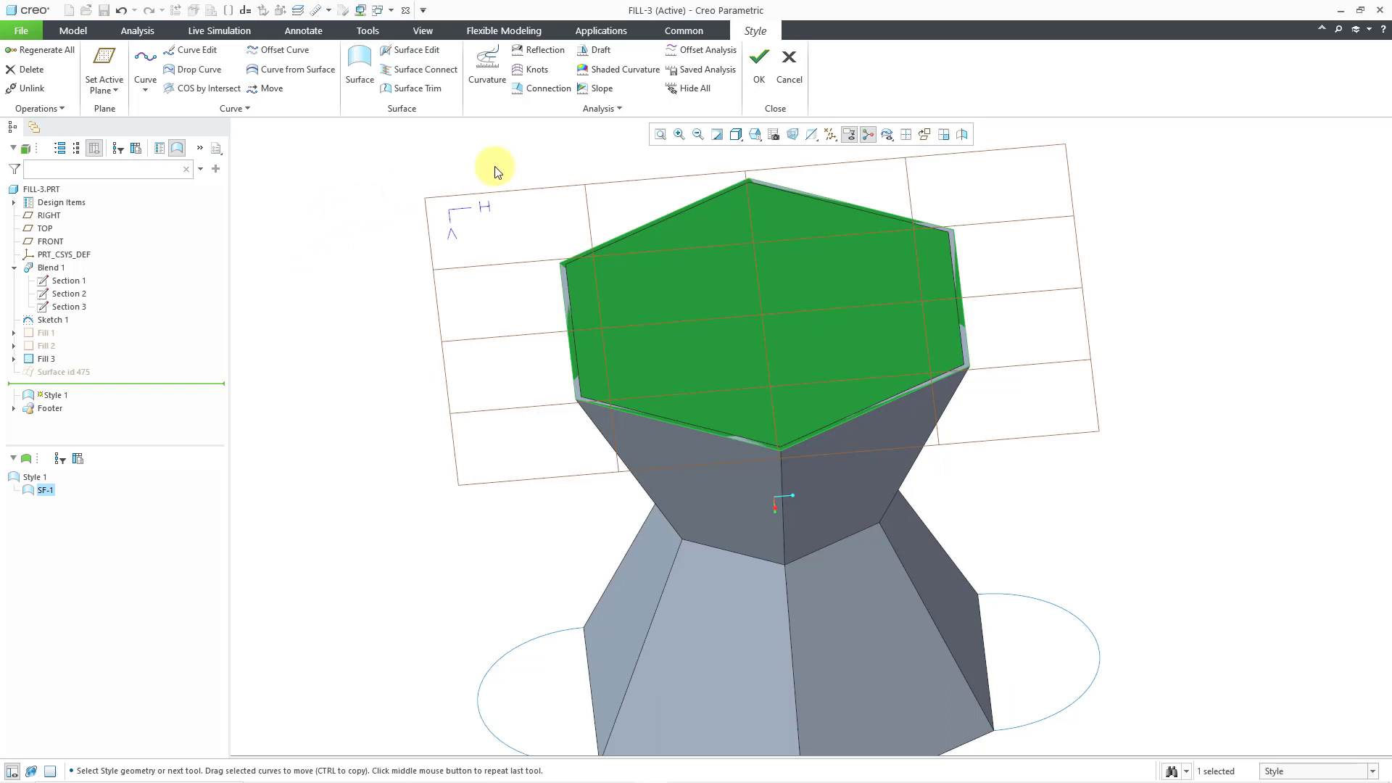
# - Complete the Style 1 feature so its surface caps the hexagonal top
pyautogui.click(754, 87)
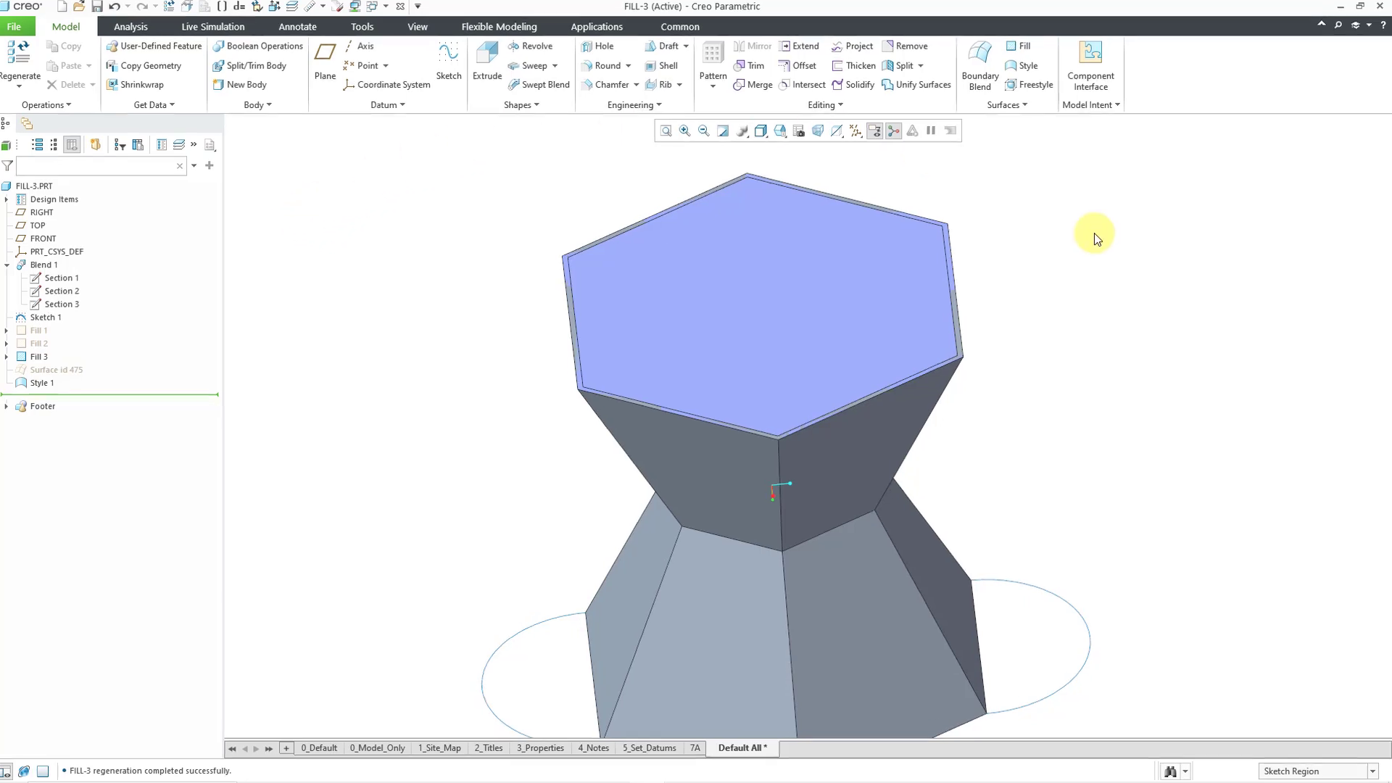
# - With the Sketch Region filter, start Fill 4 on the right circle's outer lobe beyond the hexagon
pyautogui.click(1300, 770)
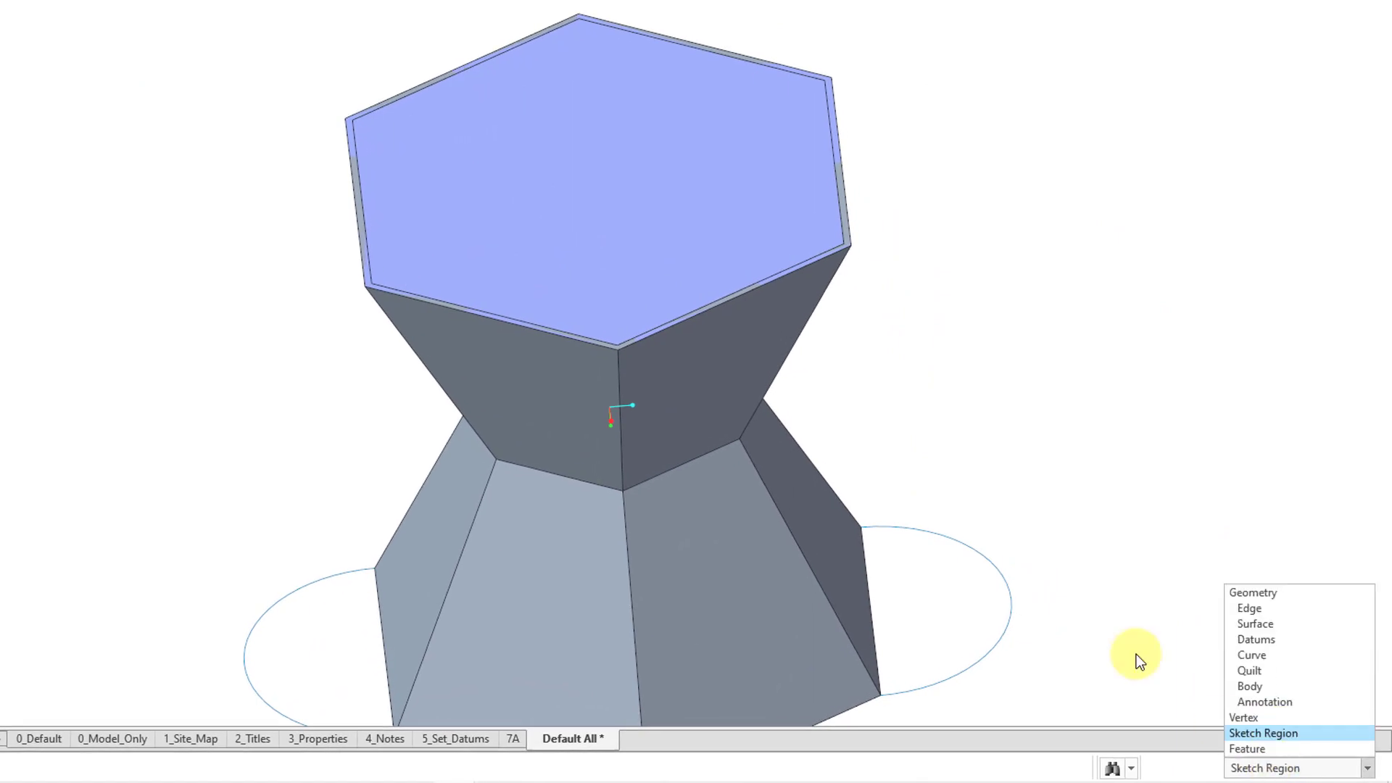
pyautogui.click(1298, 742)
pyautogui.click(929, 614)
pyautogui.scroll(-2, 885, 514)
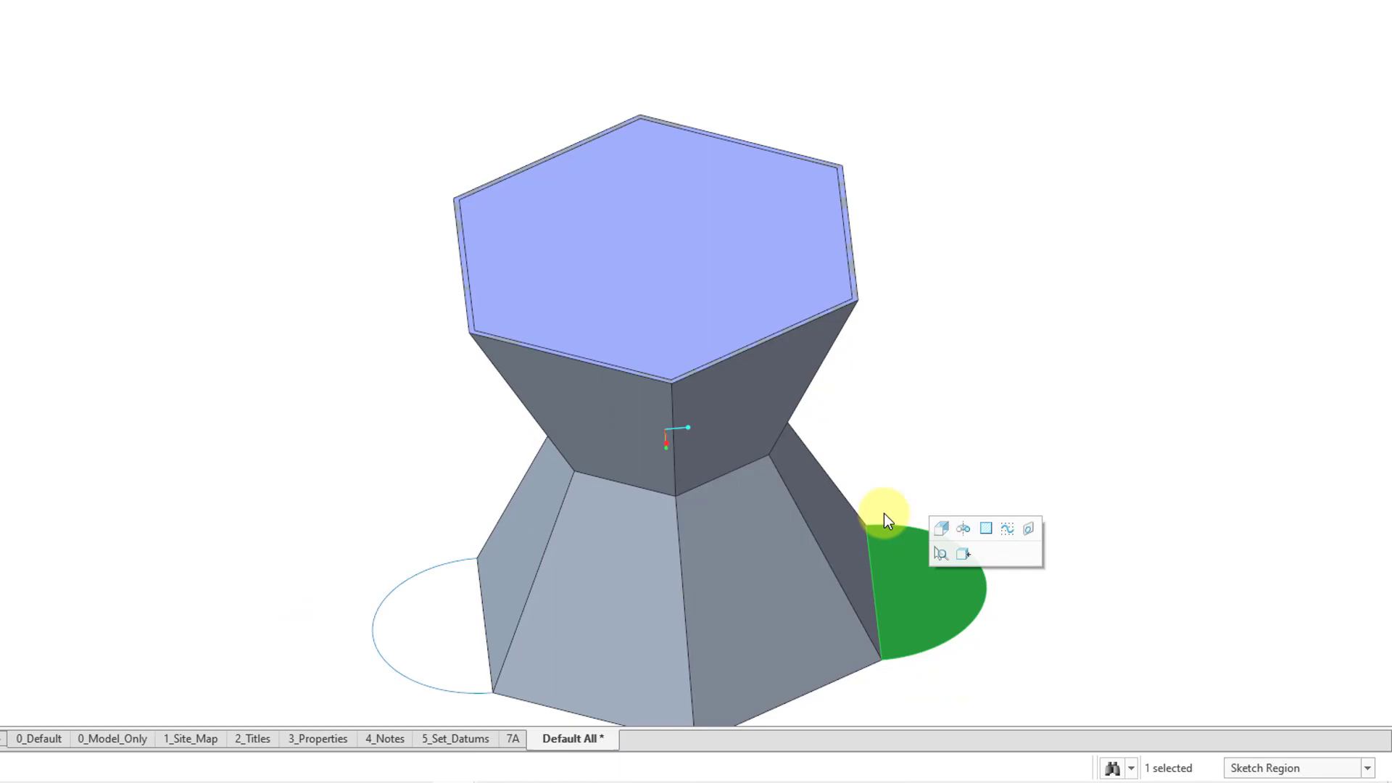
pyautogui.moveTo(864, 548); pyautogui.dragTo(882, 304, button='middle')
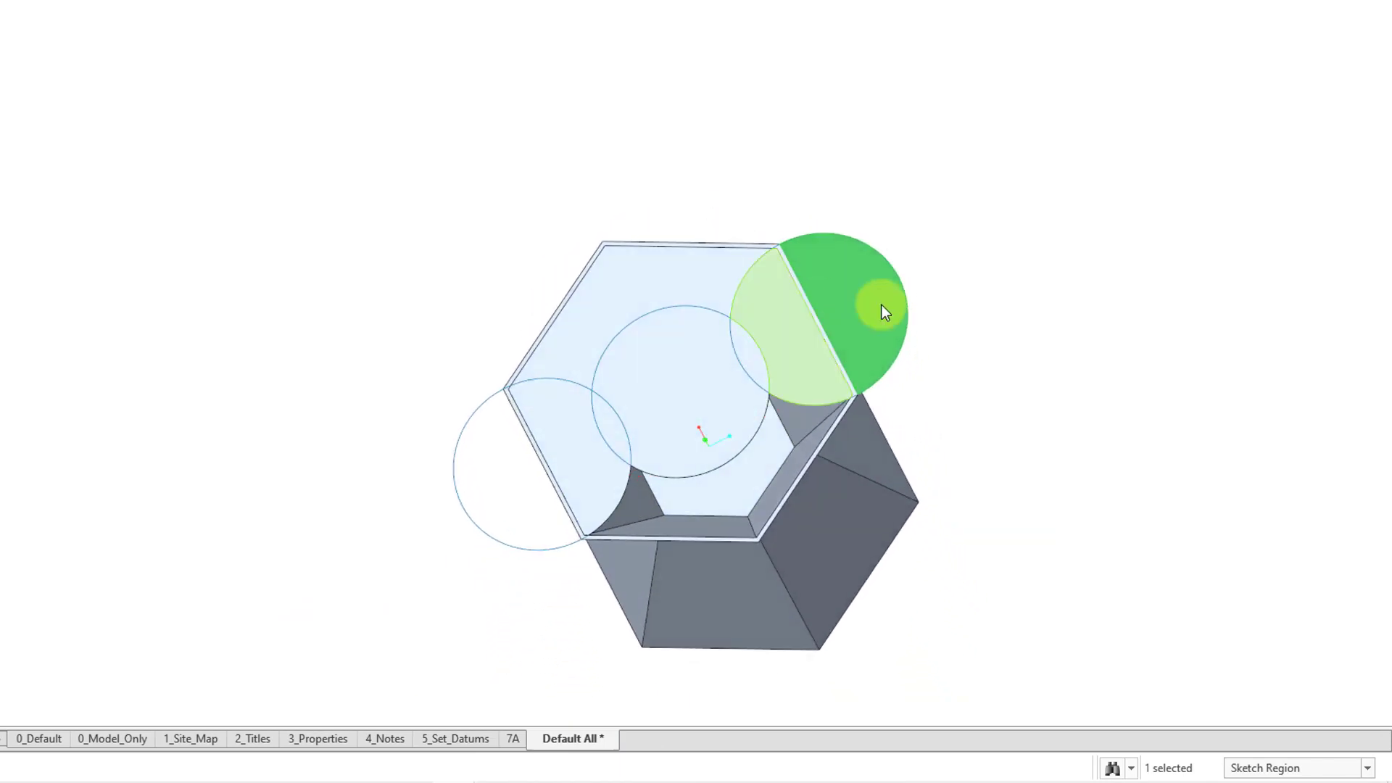
pyautogui.scroll(1, 1038, 424)
pyautogui.rightClick(1004, 404)
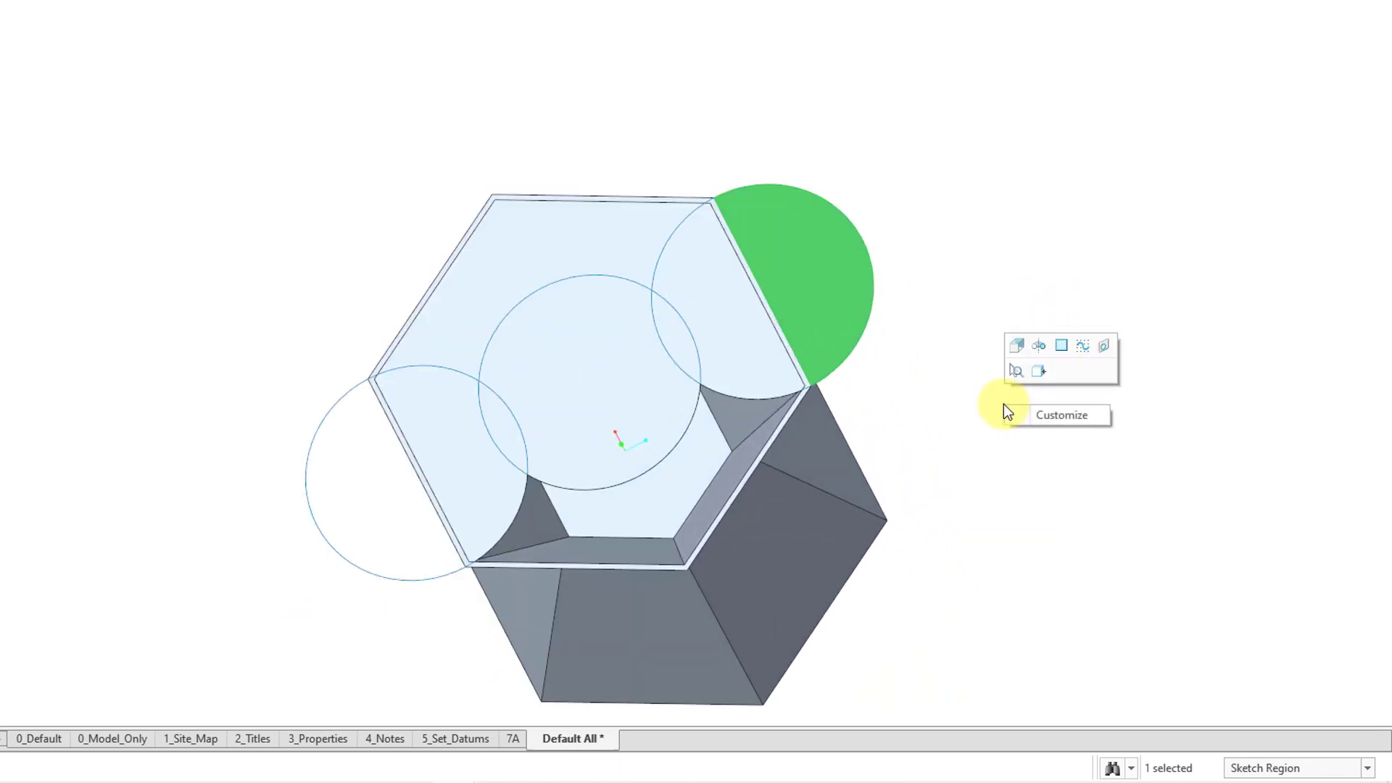
pyautogui.click(1061, 347)
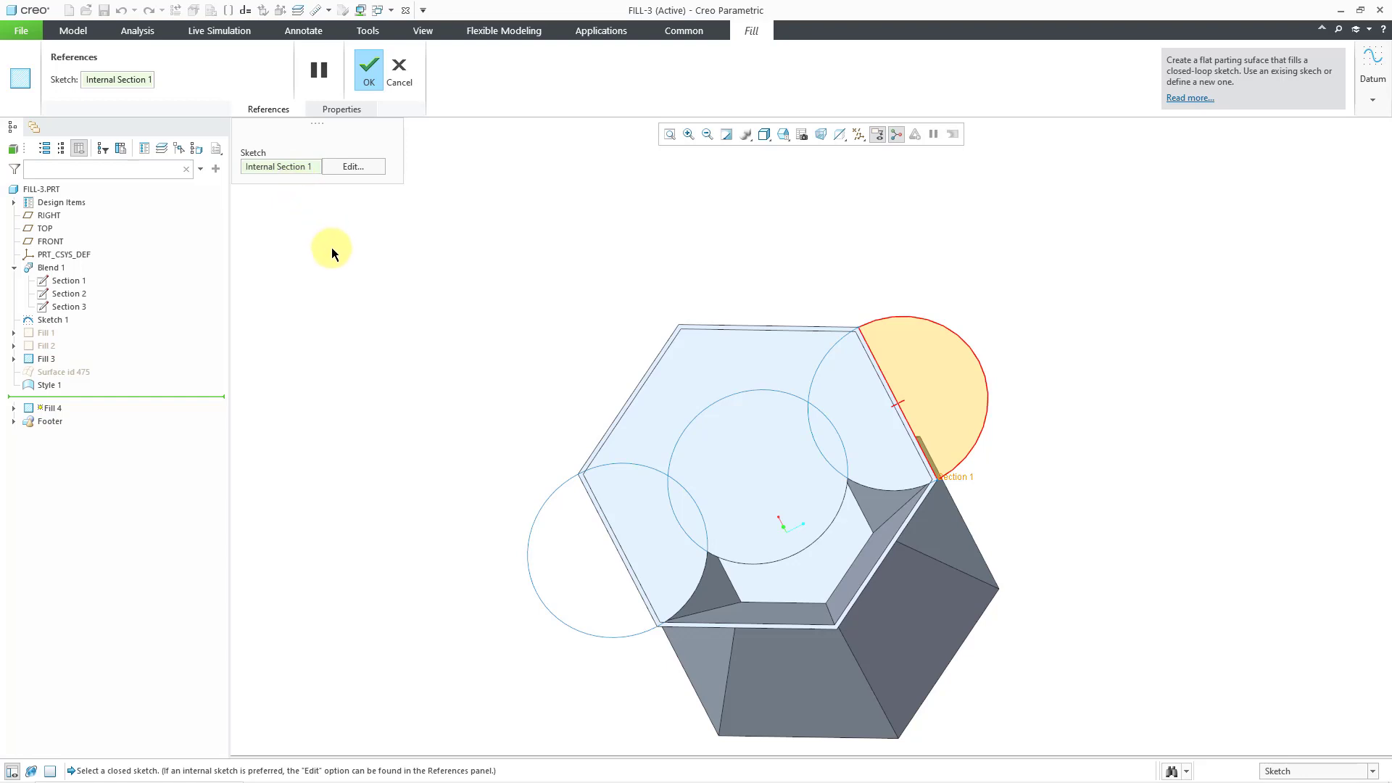
# - Exit Fill 4's reference sketch unchanged and finish the fill feature
pyautogui.click(356, 167)
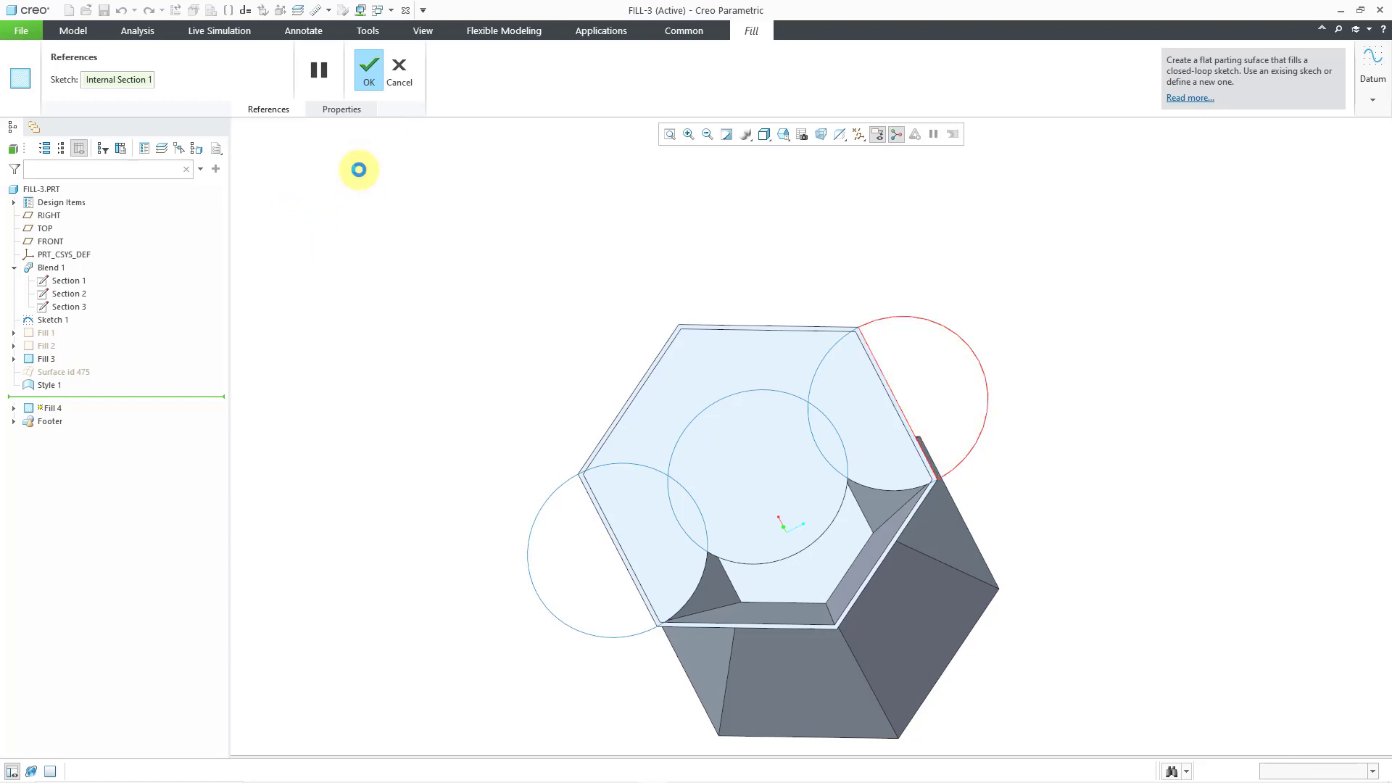
pyautogui.rightClick(369, 229)
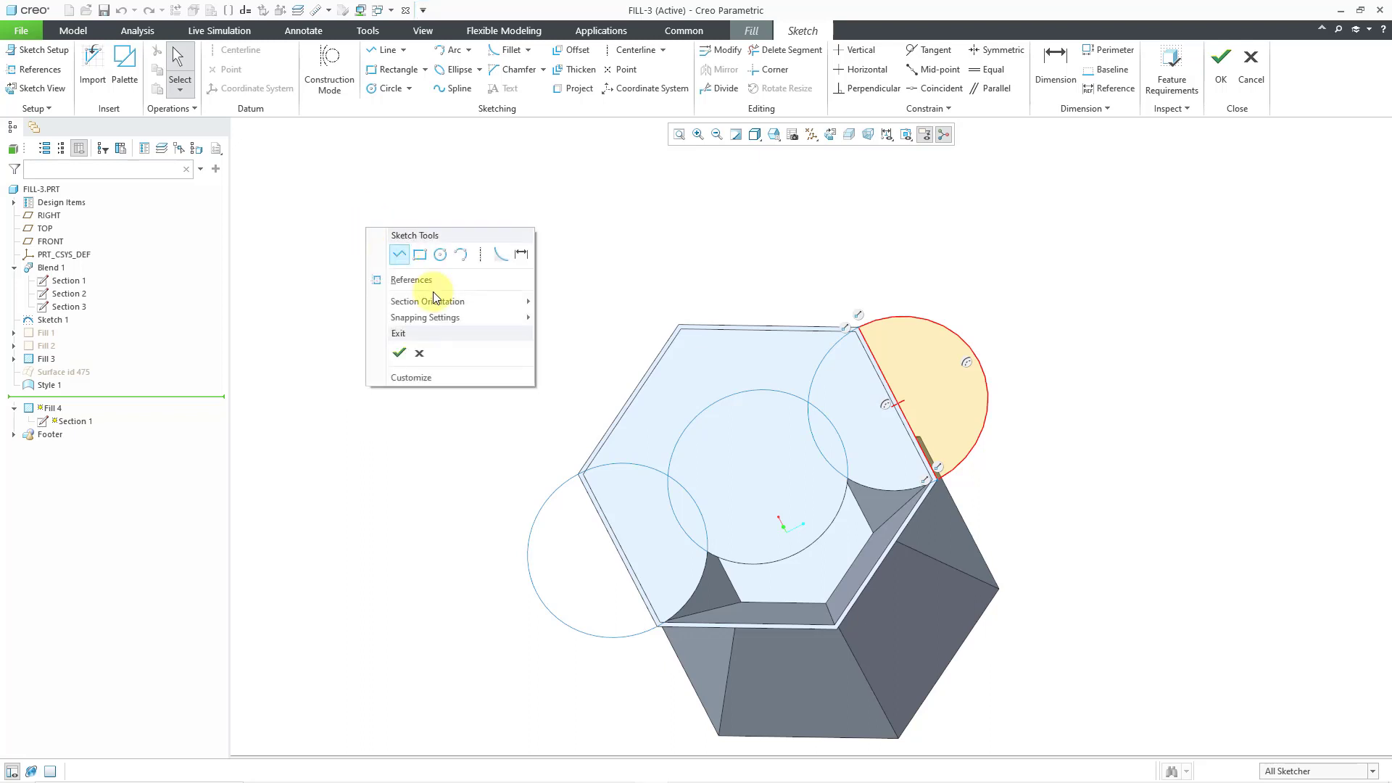
pyautogui.click(401, 355)
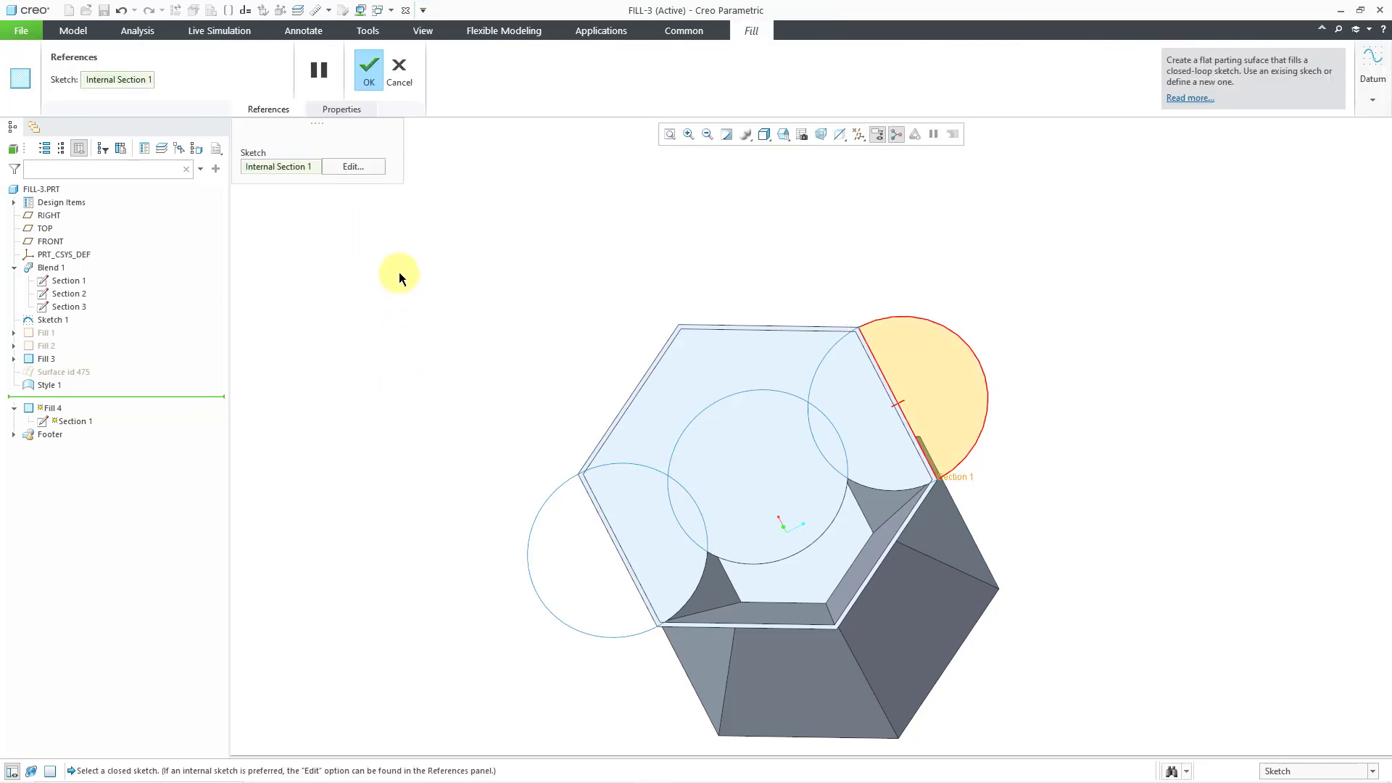
pyautogui.middleClick(399, 279)
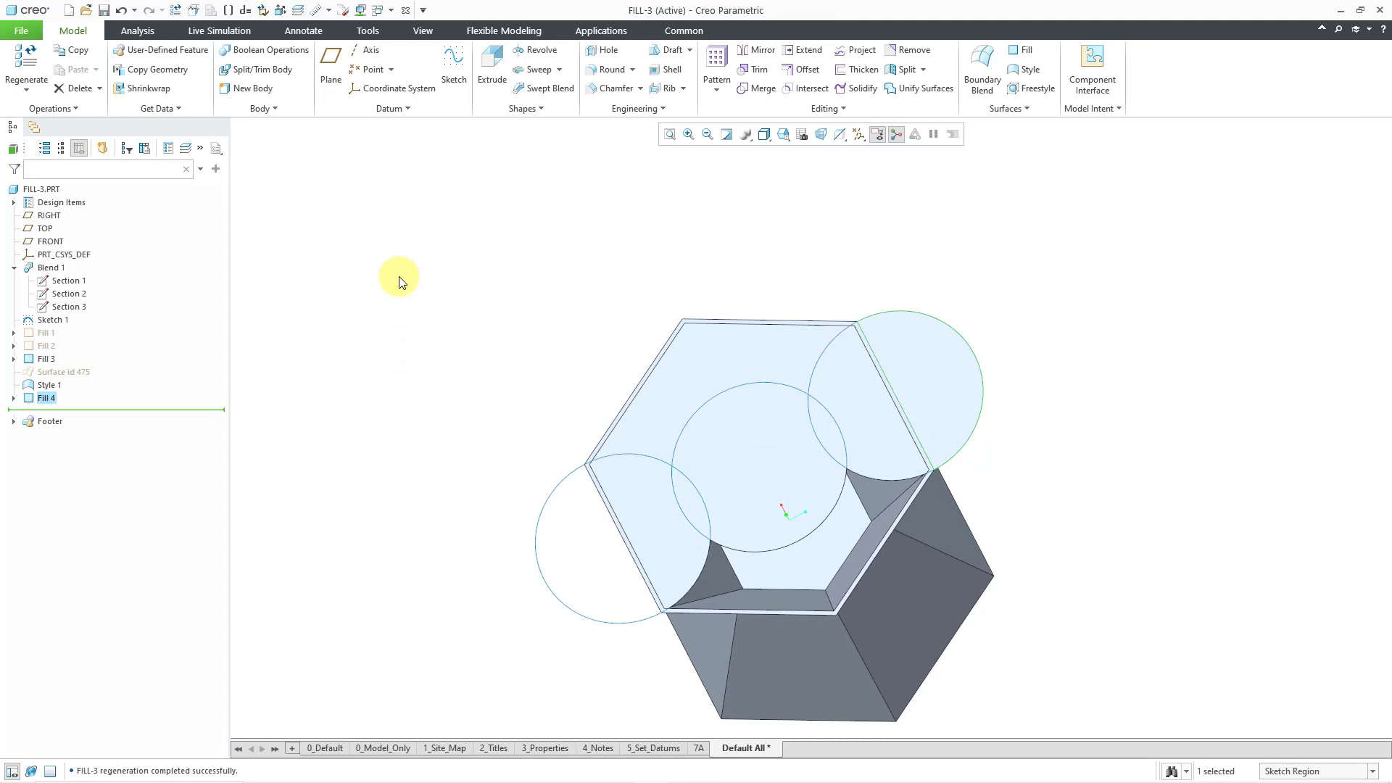